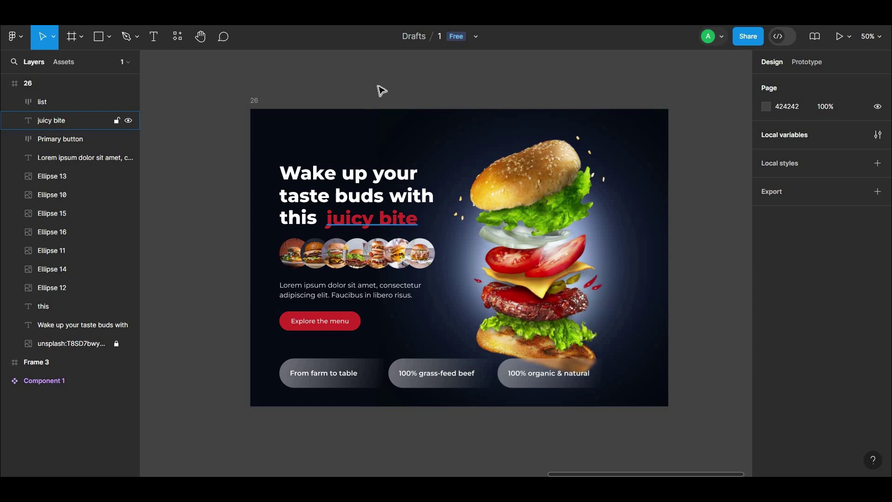
Zoom to 100% and select both the 'this' and 'juicy bite' headline text layers.
{"action": "left_click", "coordinate": [375, 69]}
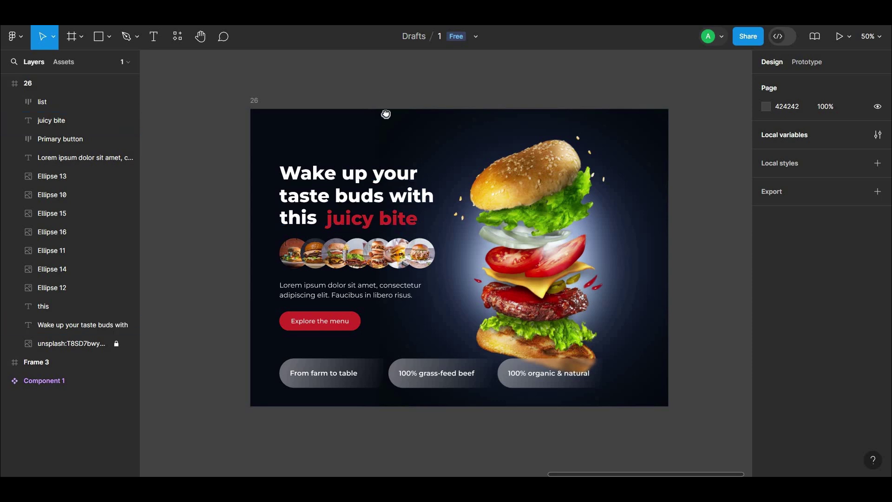
{"action": "left_click_drag", "start_coordinate": [386, 114], "coordinate": [407, 113]}
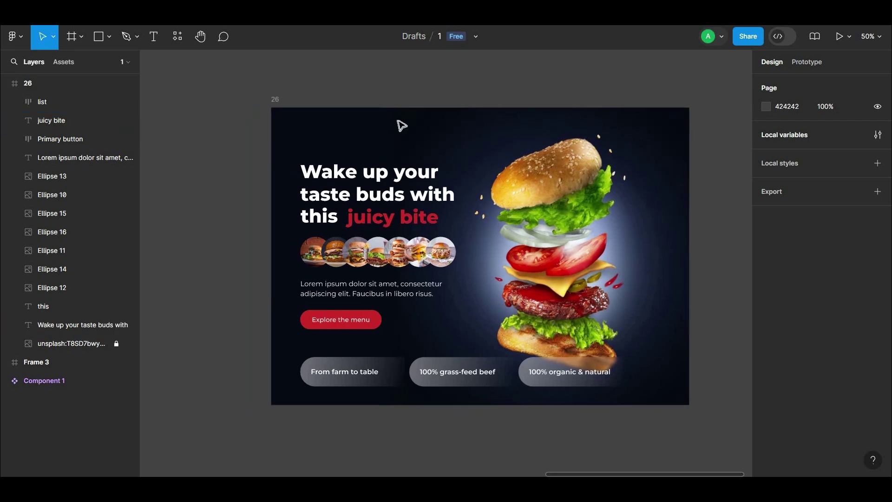
{"action": "key", "text": "shift+0"}
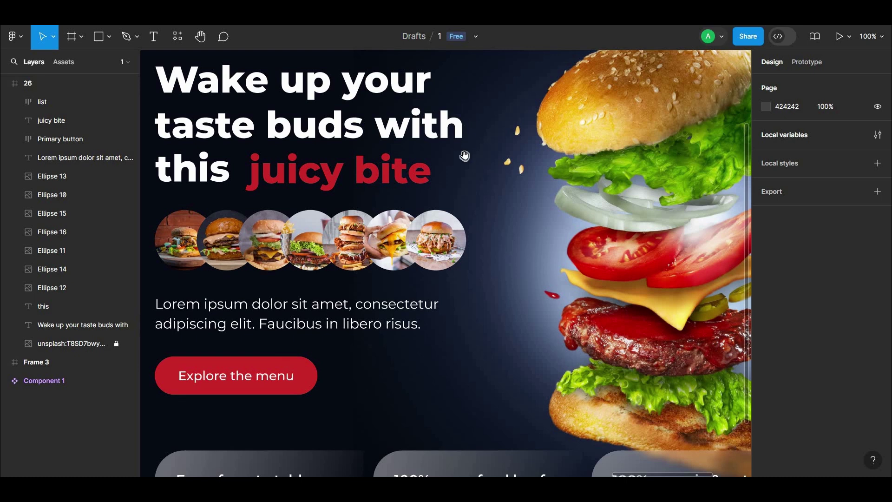
{"action": "left_click_drag", "start_coordinate": [464, 155], "coordinate": [520, 178]}
{"action": "left_click", "coordinate": [325, 194]}
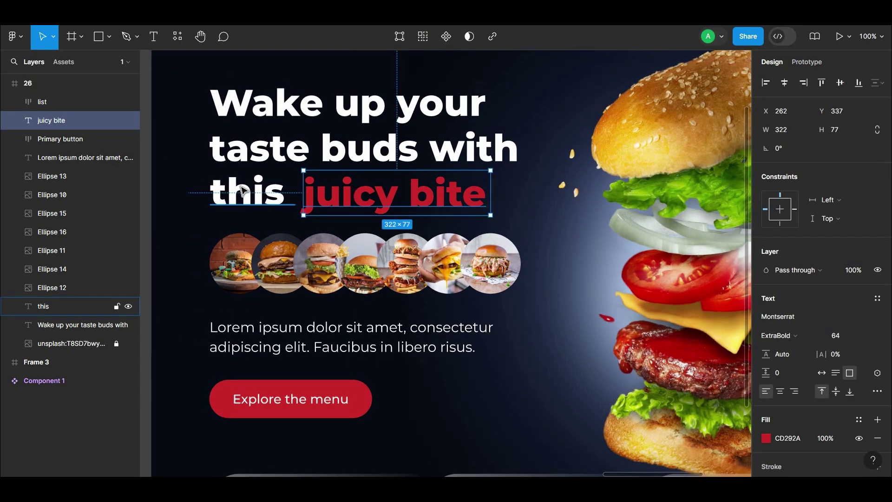
{"action": "left_click", "coordinate": [274, 184], "text": "shift"}
{"action": "scroll", "coordinate": [325, 195], "scroll_direction": "up", "scroll_amount": 3}
{"action": "scroll", "coordinate": [325, 195], "scroll_direction": "left", "scroll_amount": 2}
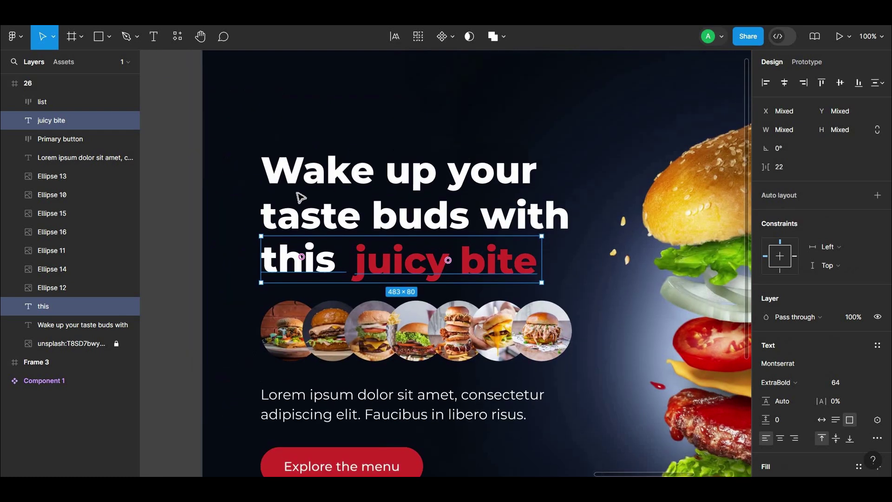
{"action": "key", "text": "Escape"}
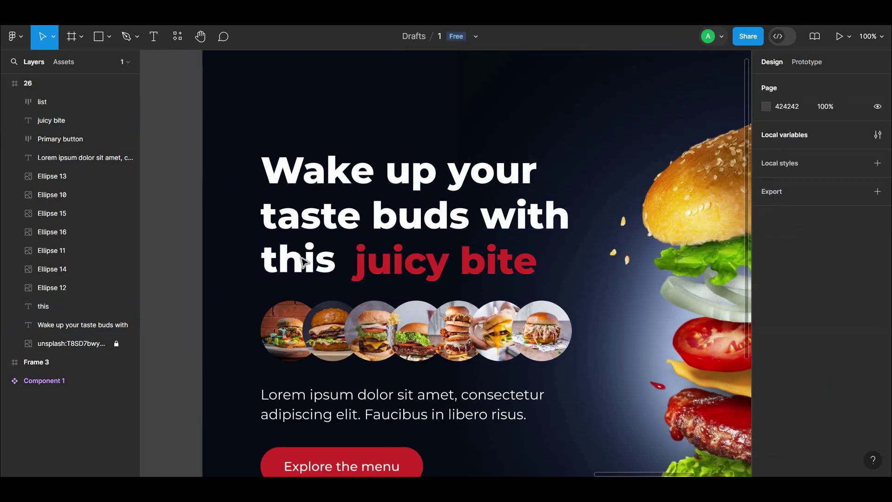
{"action": "left_click", "coordinate": [301, 262]}
{"action": "left_click", "coordinate": [388, 263], "text": "shift"}
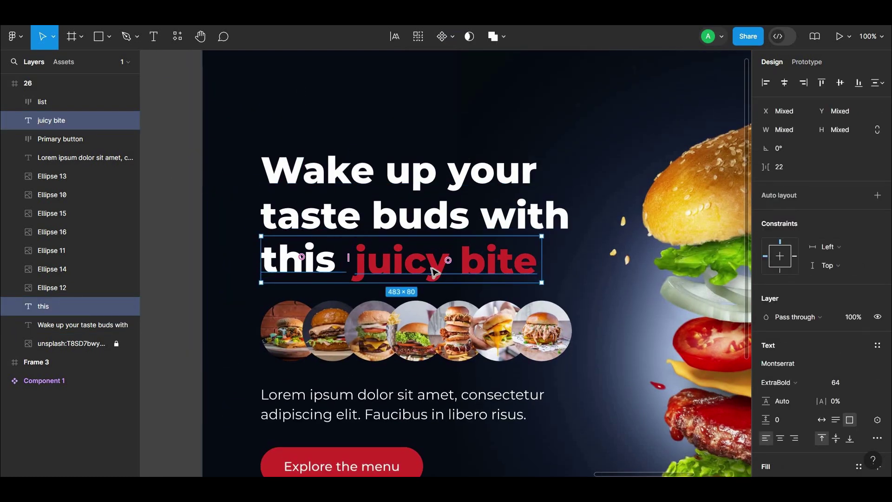
{"action": "key", "text": "minus"}
{"action": "scroll", "coordinate": [431, 267], "scroll_direction": "down", "scroll_amount": 1}
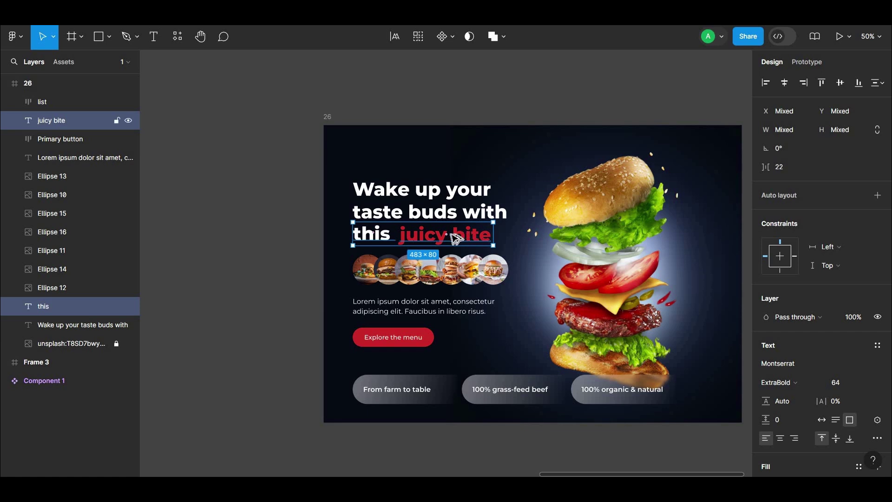
Duplicate the 'this' and 'juicy bite' pair onto empty canvas beside frame 26.
{"action": "left_click_drag", "start_coordinate": [465, 236], "coordinate": [249, 233]}
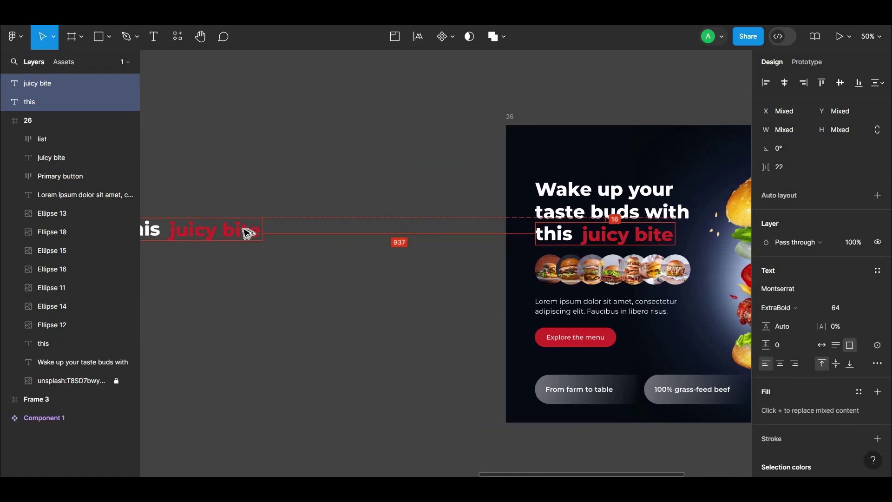
{"action": "left_click", "coordinate": [288, 268]}
{"action": "scroll", "coordinate": [297, 245], "scroll_direction": "left", "scroll_amount": 5}
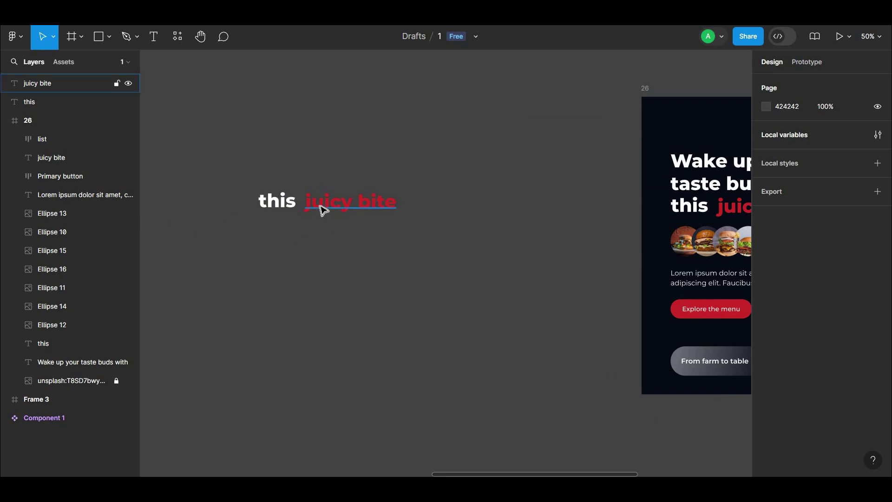
{"action": "key", "text": "shift+0"}
{"action": "scroll", "coordinate": [414, 190], "scroll_direction": "left", "scroll_amount": 5}
{"action": "scroll", "coordinate": [413, 190], "scroll_direction": "up", "scroll_amount": 1}
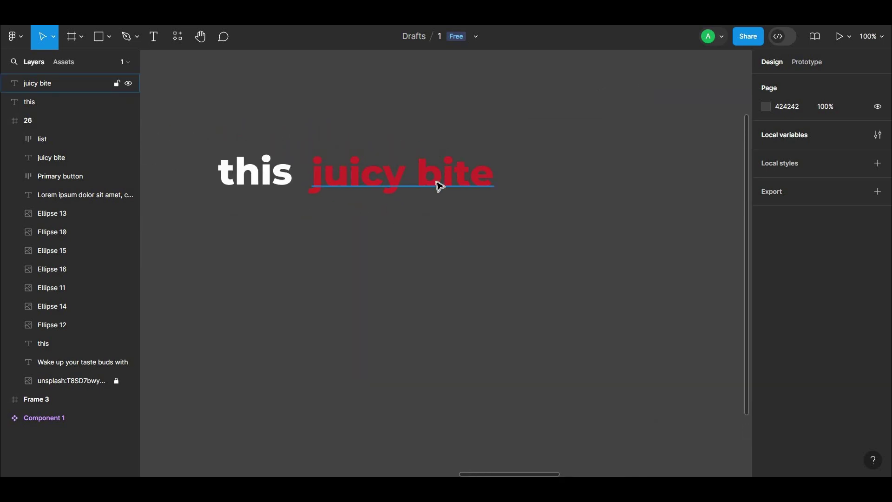
{"action": "key", "text": "minus"}
{"action": "scroll", "coordinate": [455, 204], "scroll_direction": "left", "scroll_amount": 1}
Wrap the copied 'juicy bite' and 'this' texts each in their own frame.
{"action": "left_click", "coordinate": [459, 222]}
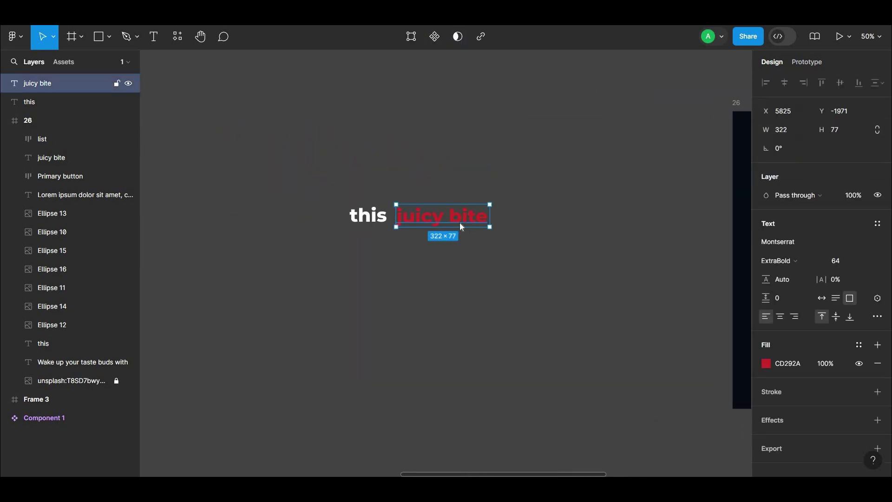
{"action": "right_click", "coordinate": [458, 223]}
{"action": "left_click", "coordinate": [481, 243]}
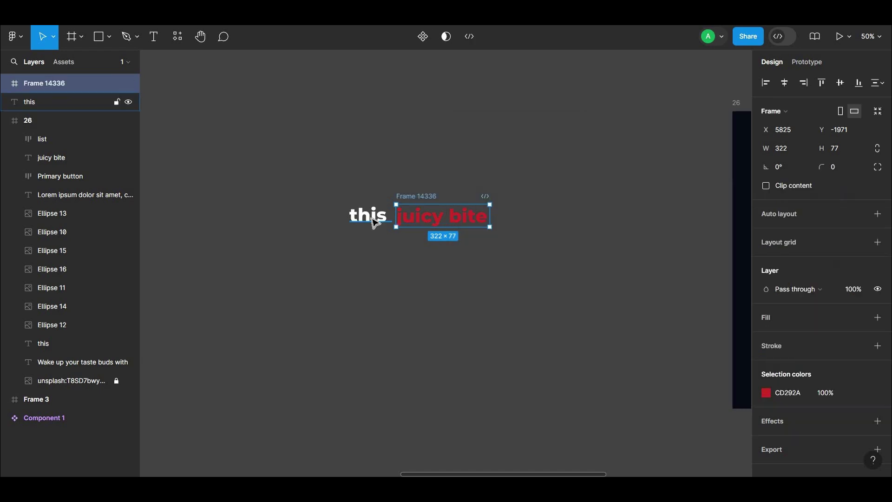
{"action": "left_click", "coordinate": [372, 217]}
{"action": "right_click", "coordinate": [369, 218]}
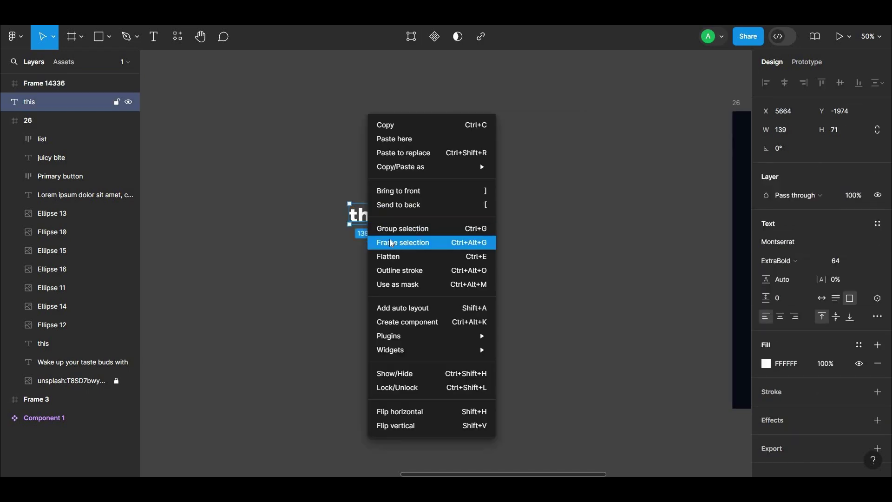
{"action": "left_click", "coordinate": [391, 244]}
{"action": "left_click", "coordinate": [399, 245]}
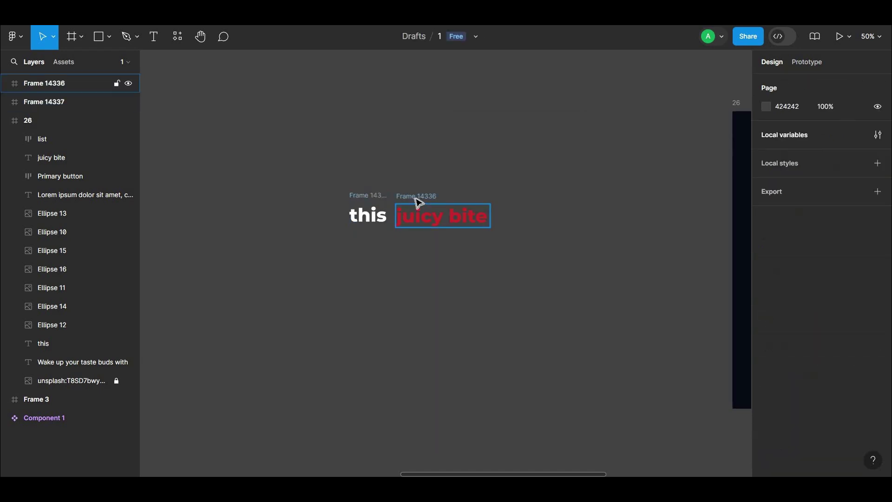
Add auto layout to Frame 14336 and Frame 14337.
{"action": "left_click", "coordinate": [416, 196]}
{"action": "left_click", "coordinate": [877, 214]}
{"action": "key", "text": "Tab"}
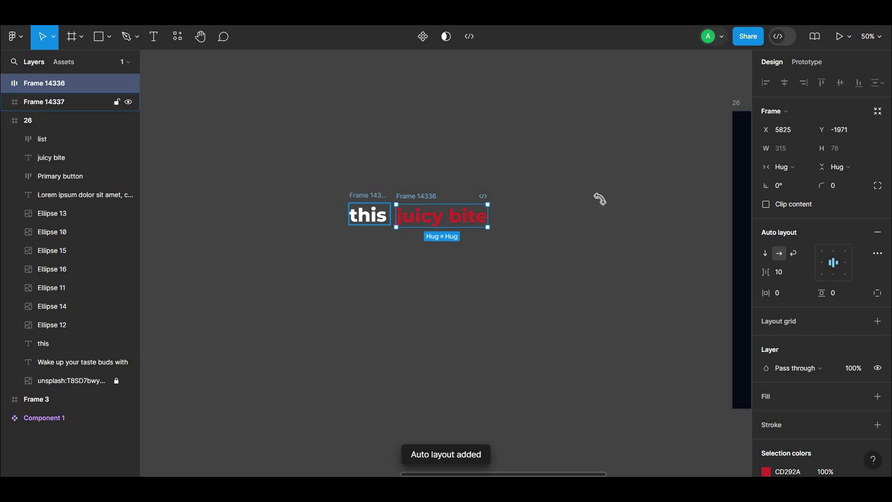
{"action": "key", "text": "shift+a"}
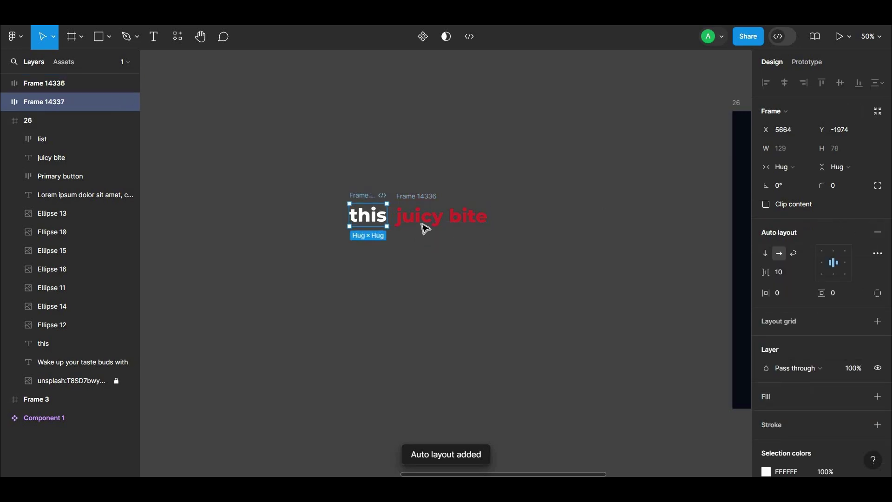
{"action": "key", "text": "Escape"}
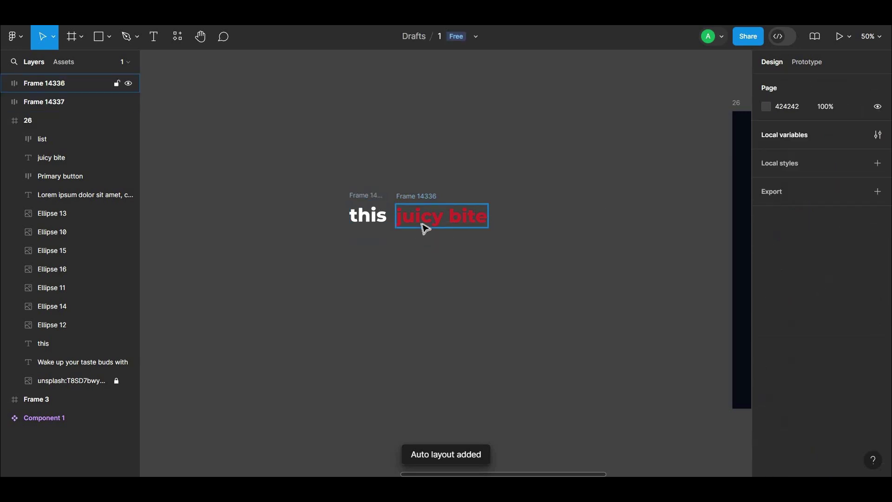
{"action": "left_click", "coordinate": [426, 229]}
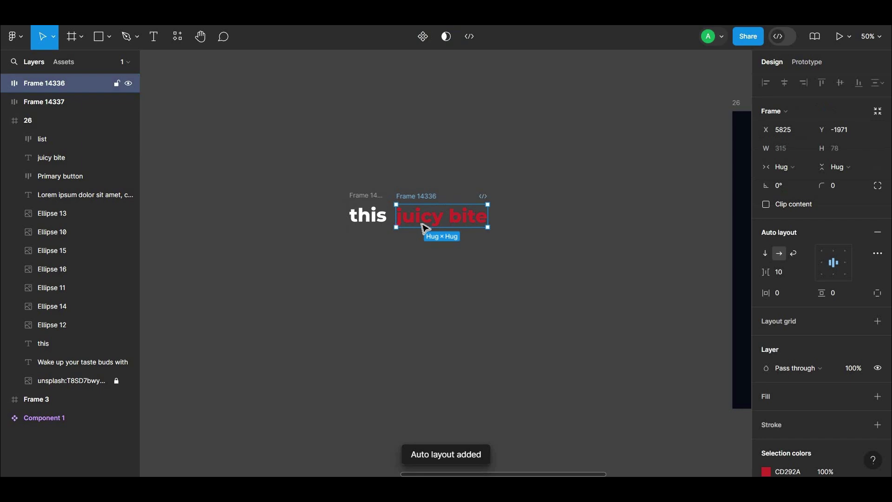
Duplicate the 'juicy bite' text inside Frame 14336.
{"action": "left_click", "coordinate": [425, 229]}
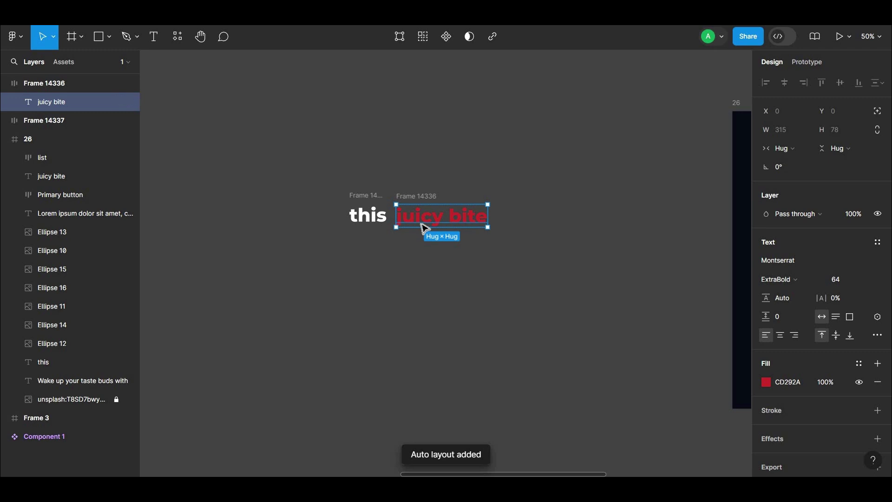
{"action": "key", "text": "ctrl+d"}
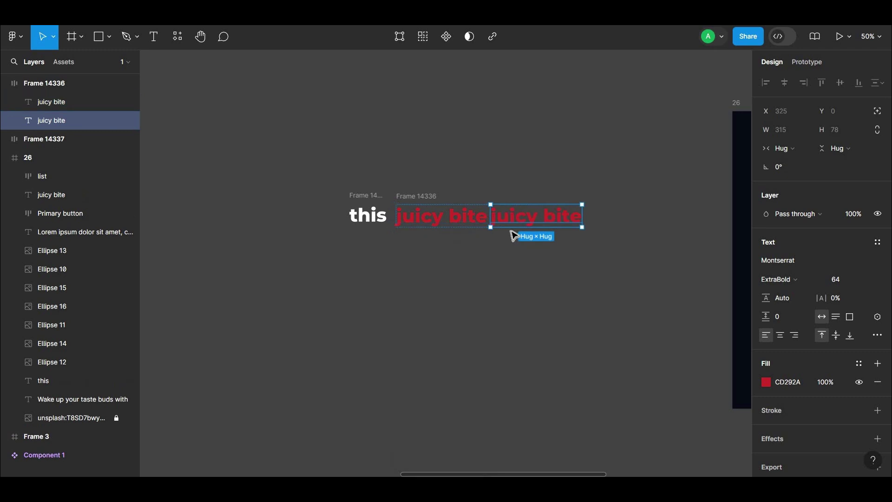
{"action": "left_click", "coordinate": [511, 237]}
{"action": "left_click", "coordinate": [515, 221]}
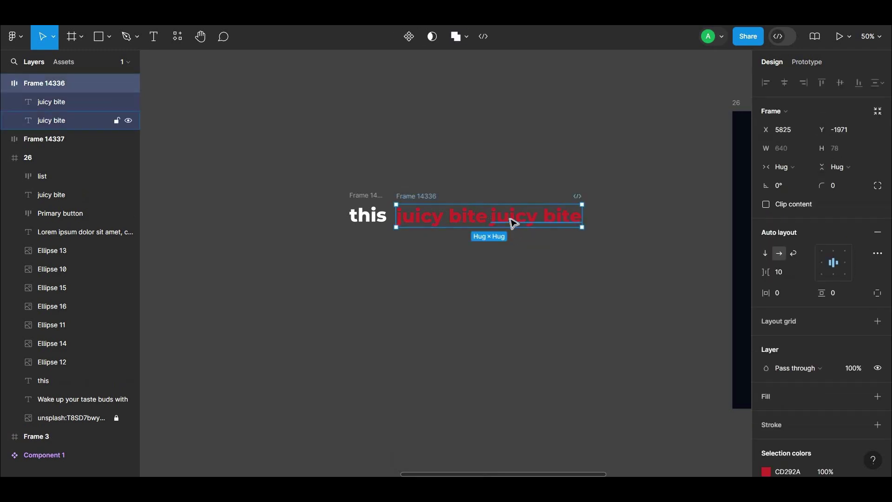
{"action": "left_click", "coordinate": [466, 215]}
{"action": "left_click", "coordinate": [537, 220]}
{"action": "left_click", "coordinate": [352, 171]}
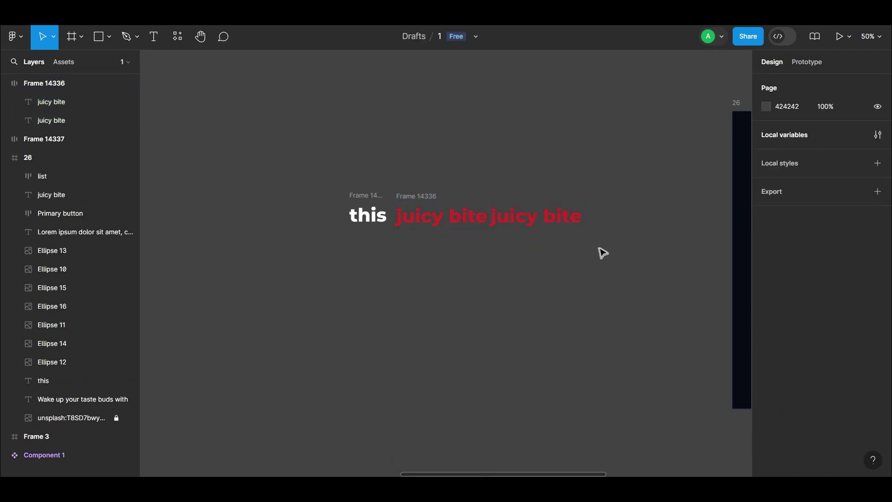
Switch Frame 14336's auto layout to vertical so both copies stack.
{"action": "left_click_drag", "start_coordinate": [601, 253], "coordinate": [330, 160]}
{"action": "left_click", "coordinate": [531, 275]}
{"action": "left_click", "coordinate": [415, 200]}
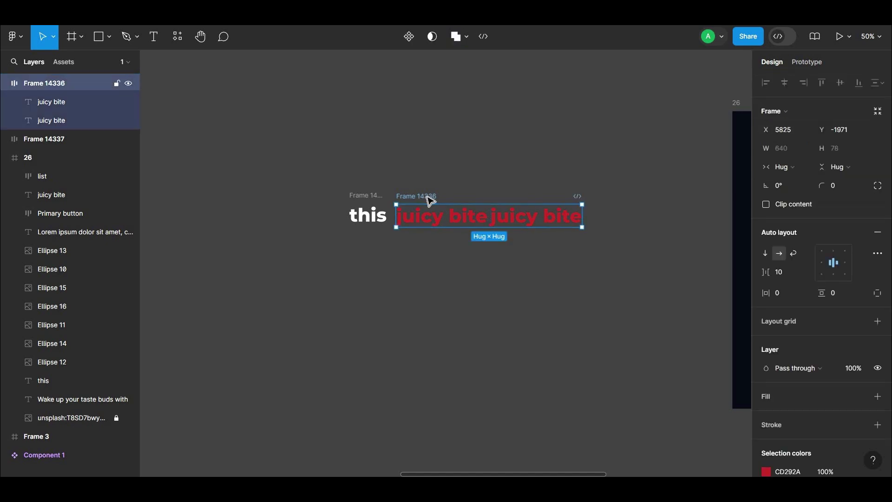
{"action": "left_click", "coordinate": [765, 256]}
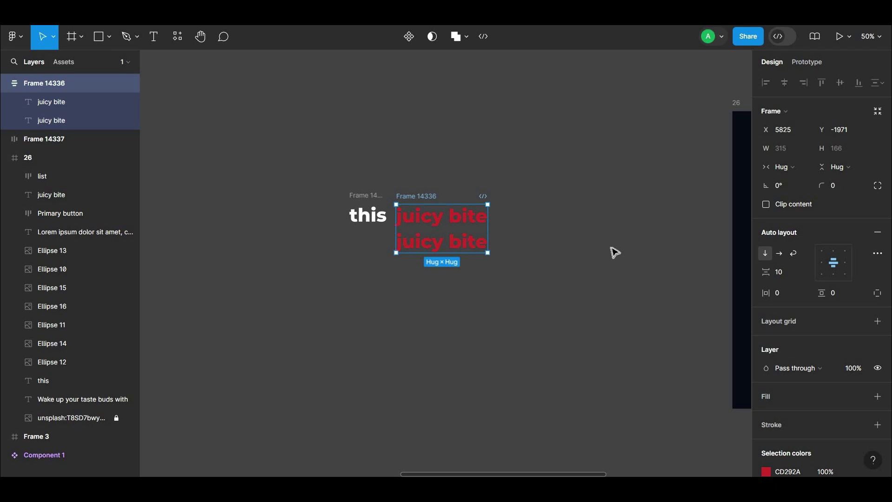
{"action": "left_click", "coordinate": [614, 252]}
Duplicate 'juicy bite' again for four stacked copies, viewed at 100%.
{"action": "scroll", "coordinate": [566, 261], "scroll_direction": "right", "scroll_amount": 2}
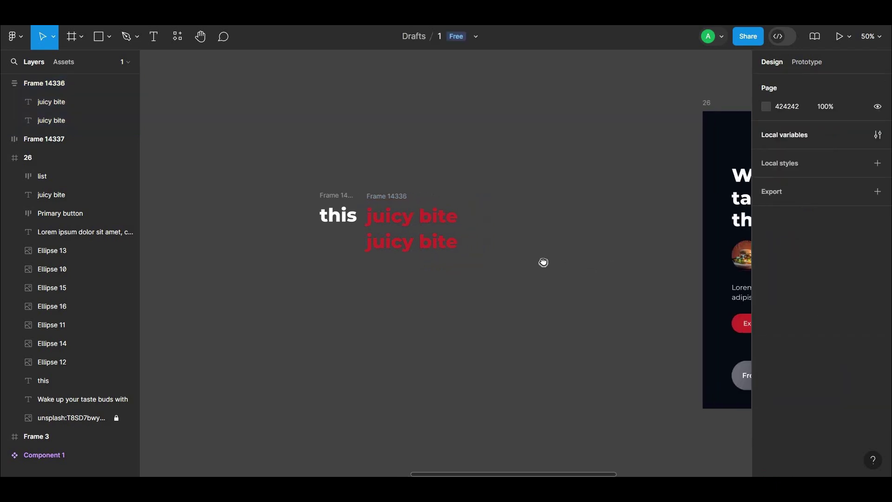
{"action": "scroll", "coordinate": [511, 255], "scroll_direction": "right", "scroll_amount": 2}
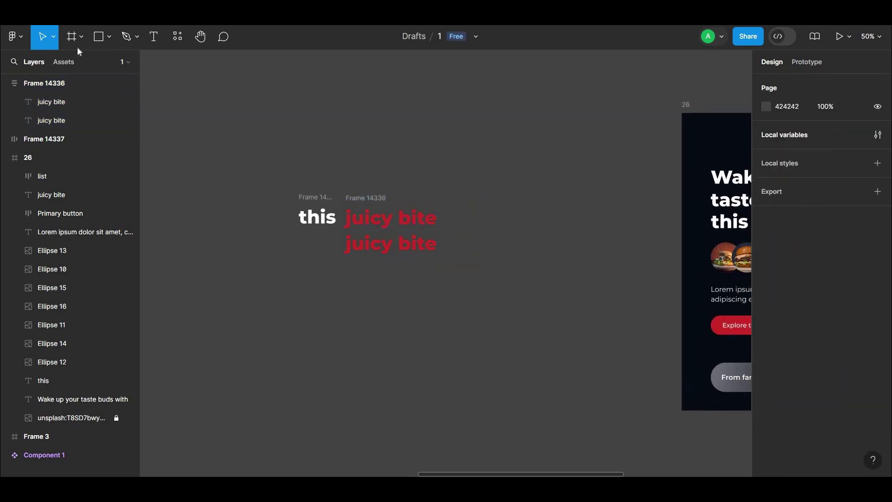
{"action": "left_click", "coordinate": [380, 252]}
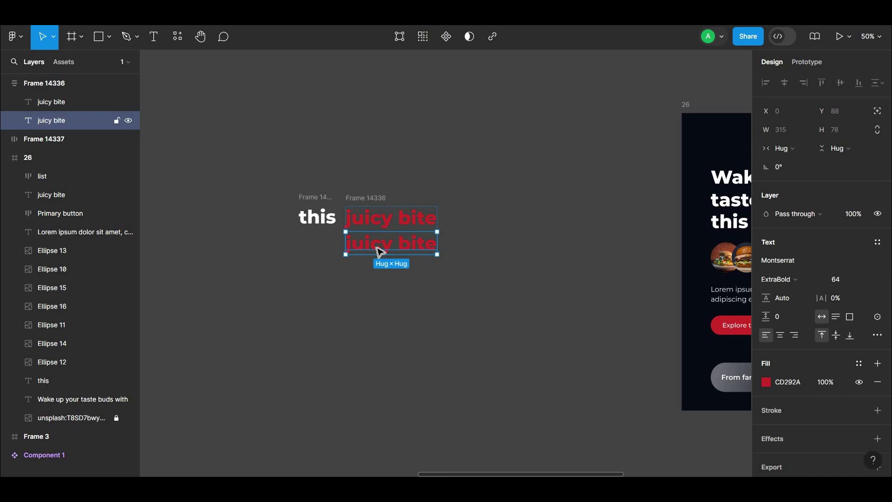
{"action": "key", "text": "ctrl+d"}
{"action": "key", "text": "ctrl+d"}
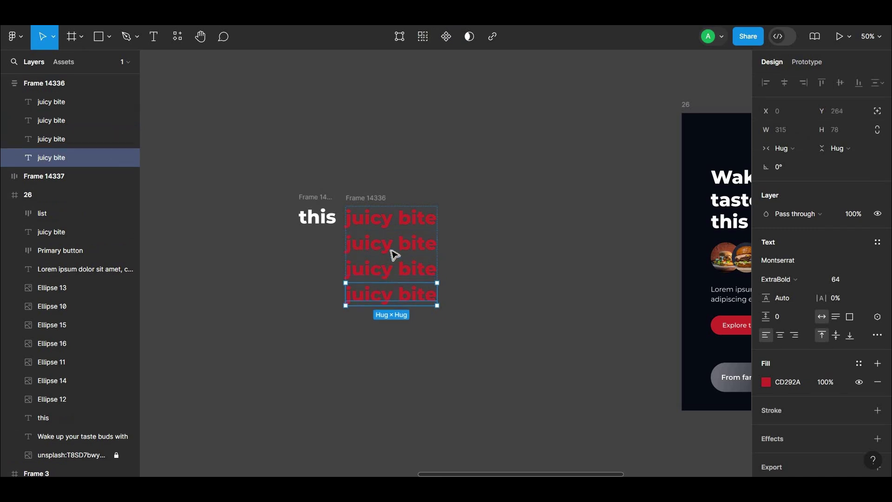
{"action": "left_click", "coordinate": [470, 234]}
{"action": "scroll", "coordinate": [435, 228], "scroll_direction": "left", "scroll_amount": 1}
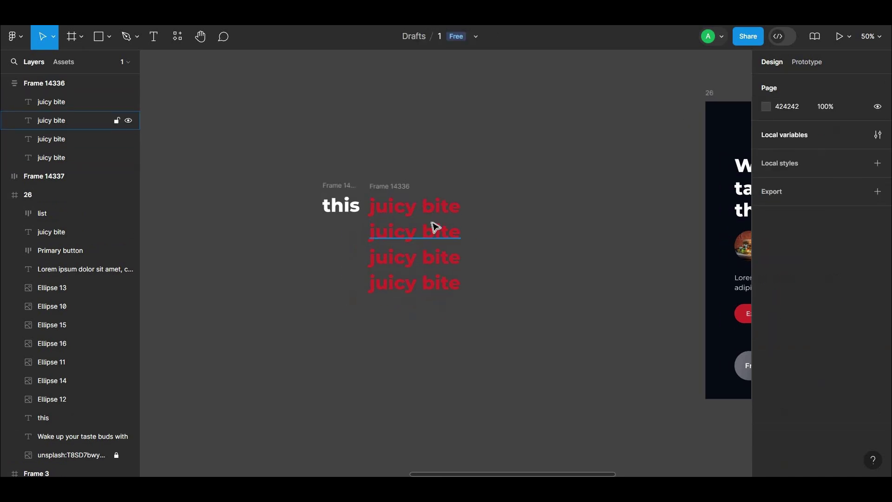
{"action": "scroll", "coordinate": [428, 228], "scroll_direction": "right", "scroll_amount": 1}
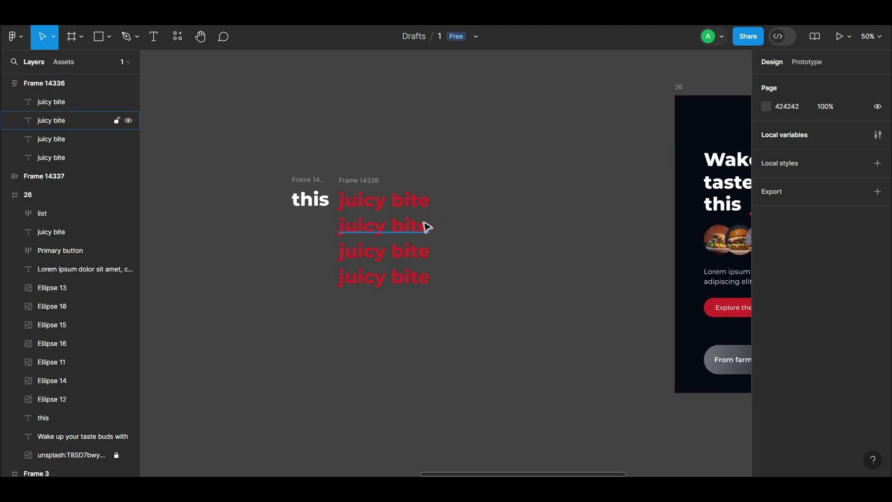
{"action": "key", "text": "shift+0"}
{"action": "scroll", "coordinate": [511, 254], "scroll_direction": "left", "scroll_amount": 5}
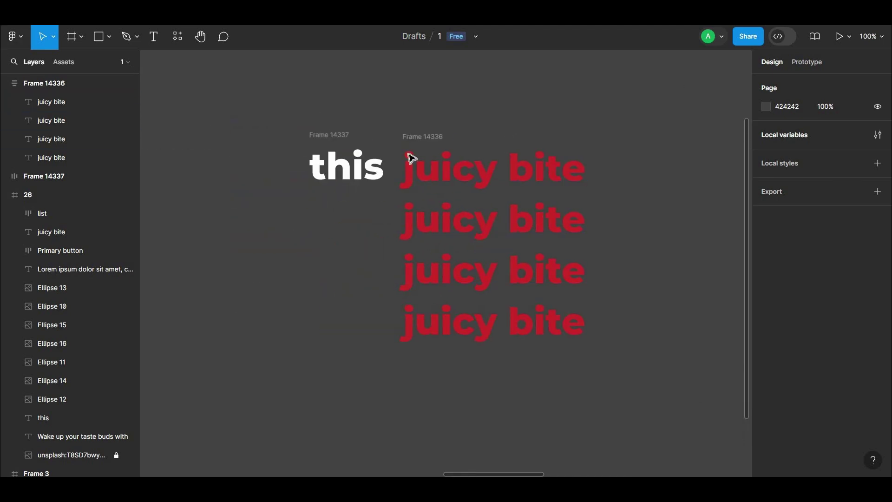
Retype the second line as 'Sweet' and widen its box to the stack width.
{"action": "left_click", "coordinate": [438, 216]}
{"action": "double_click", "coordinate": [446, 218]}
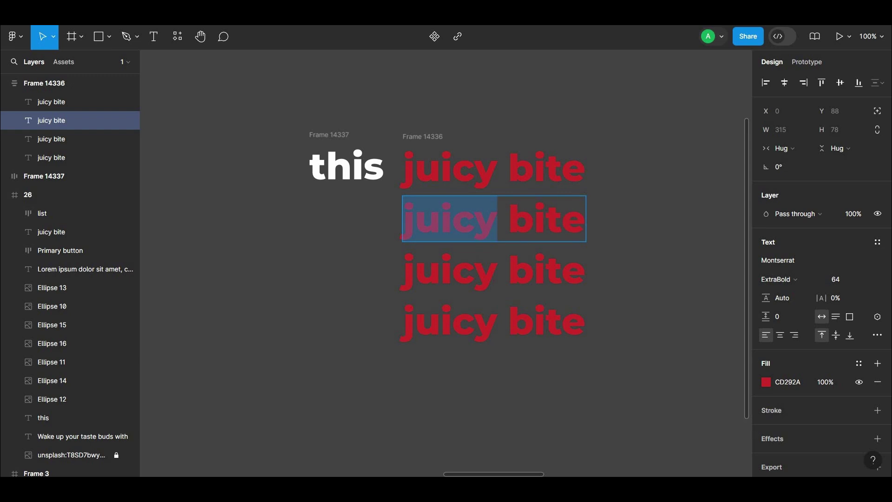
{"action": "key", "text": "ctrl+a"}
{"action": "key", "text": "BackSpace"}
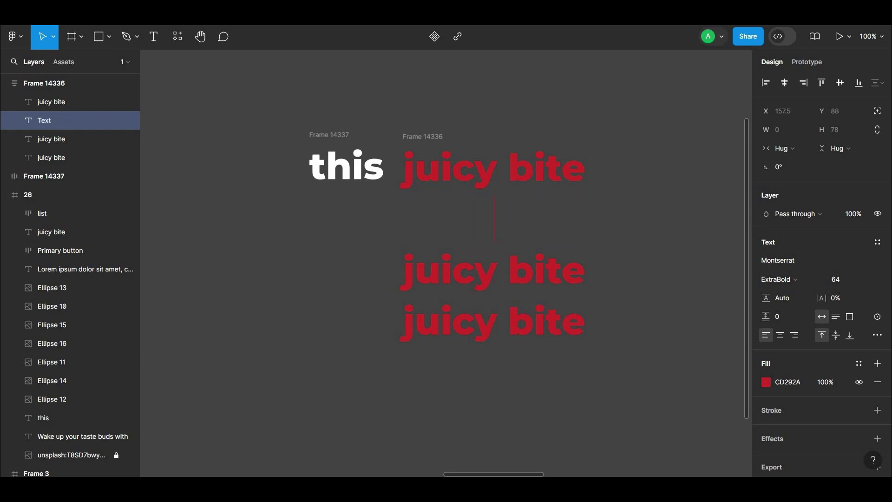
{"action": "type", "text": "s"}
{"action": "key", "text": "BackSpace"}
{"action": "type", "text": "S"}
{"action": "type", "text": "weet"}
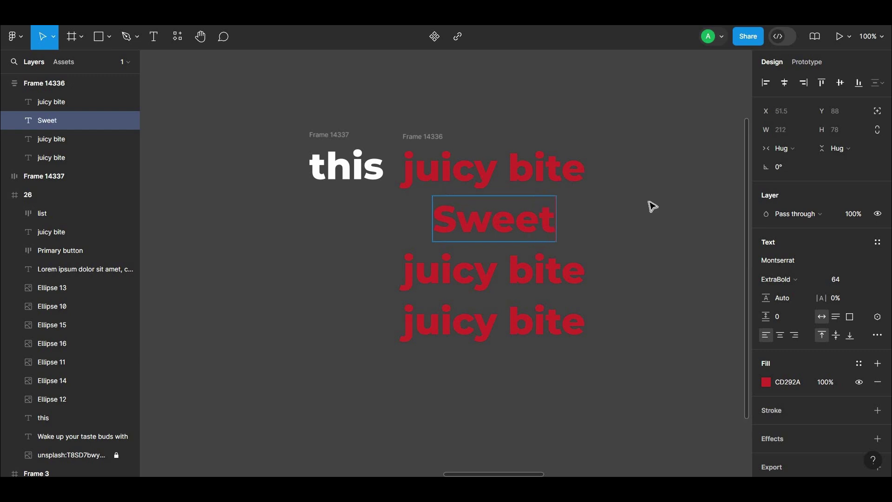
{"action": "key", "text": "Escape"}
{"action": "left_click_drag", "start_coordinate": [415, 216], "coordinate": [372, 216]}
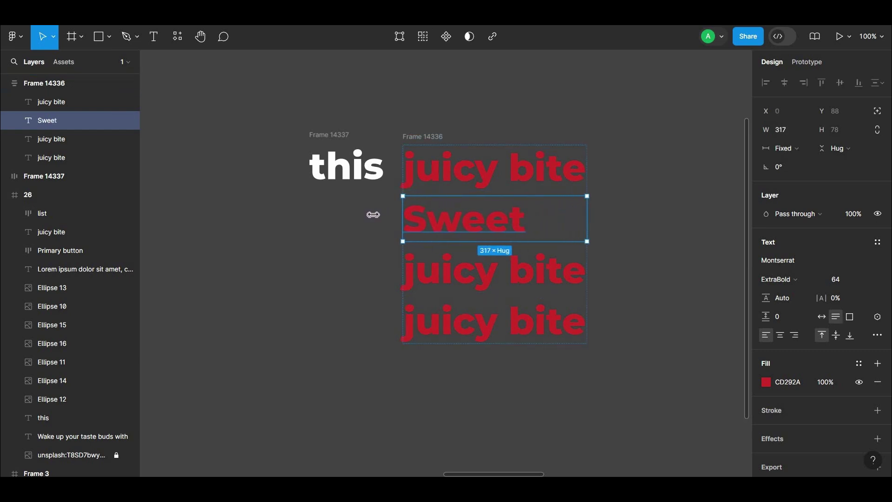
{"action": "left_click", "coordinate": [399, 282]}
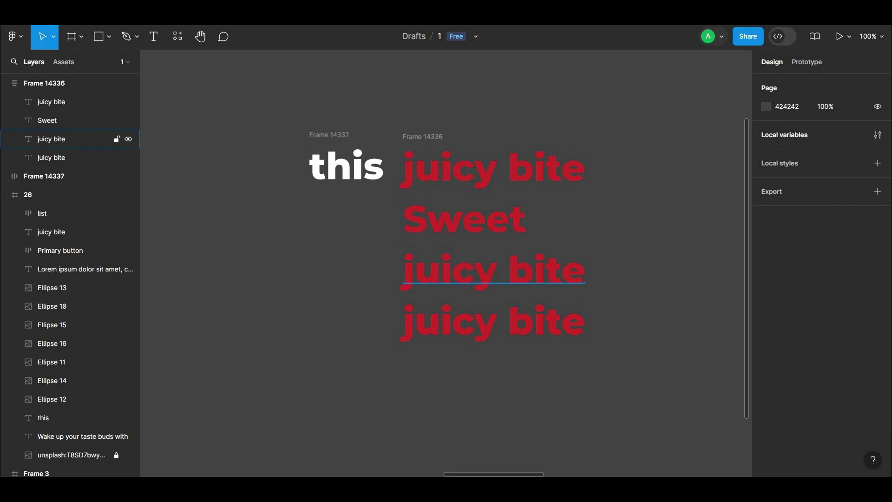
Retype the third line as 'Spicy' and widen its box to match.
{"action": "double_click", "coordinate": [466, 270]}
{"action": "triple_click", "coordinate": [466, 270]}
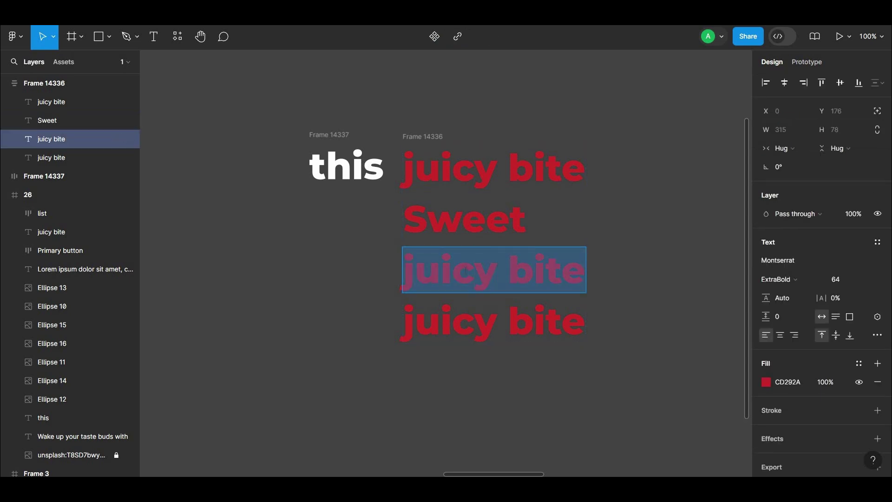
{"action": "type", "text": "Sp"}
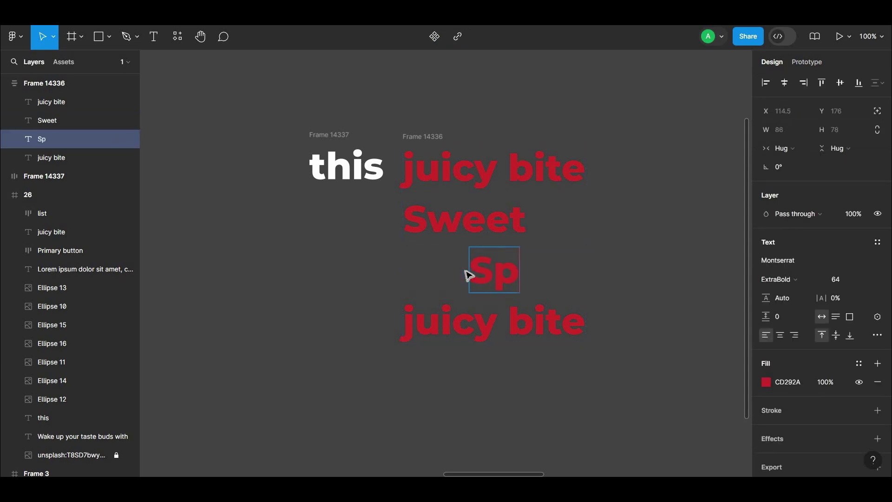
{"action": "type", "text": "icy"}
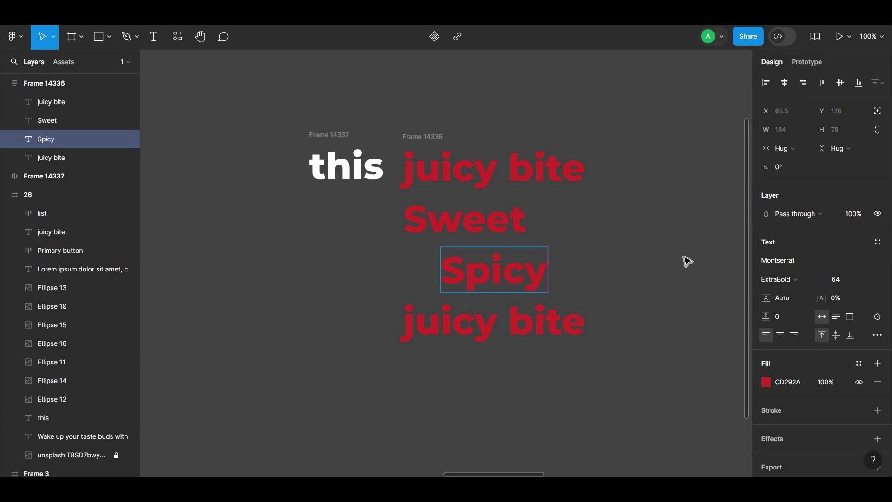
{"action": "key", "text": "Escape"}
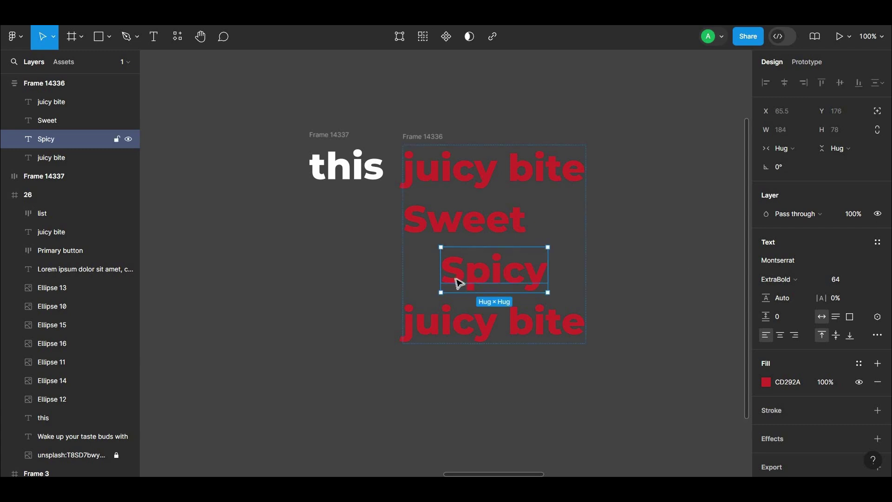
{"action": "left_click_drag", "start_coordinate": [442, 279], "coordinate": [366, 278]}
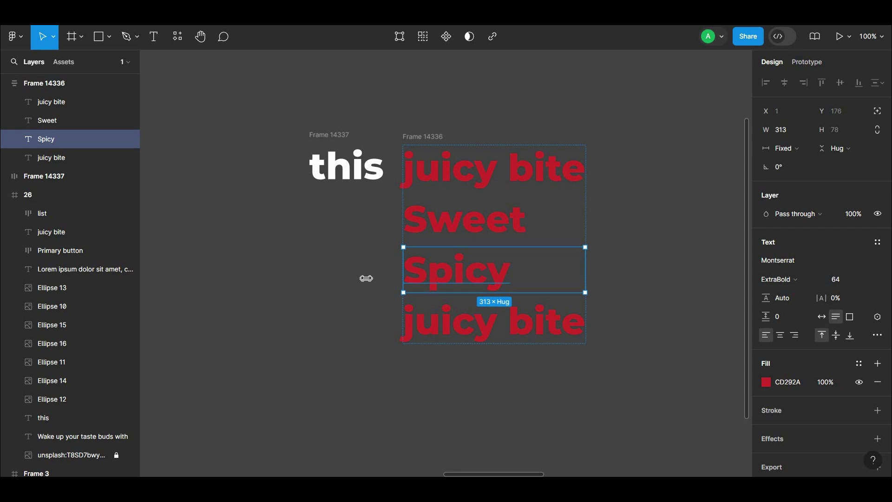
Retype the bottom line as 'Savory' and widen its box to match.
{"action": "left_click", "coordinate": [441, 318]}
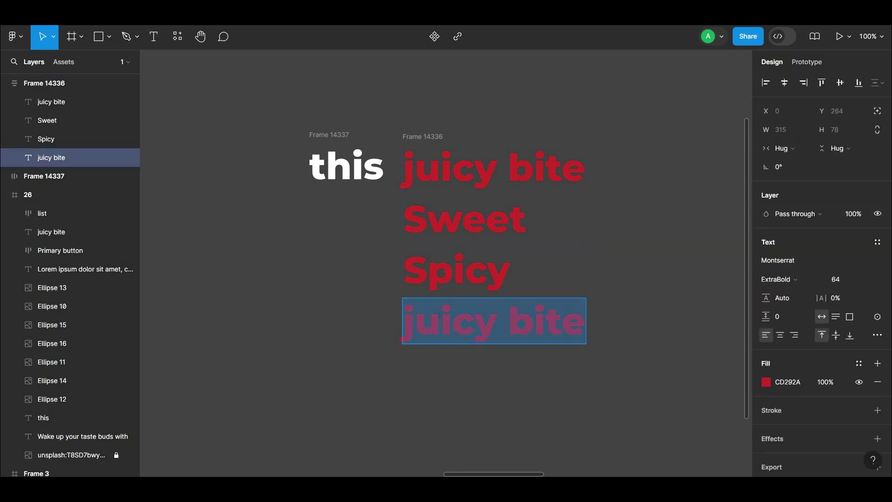
{"action": "type", "text": "Sa"}
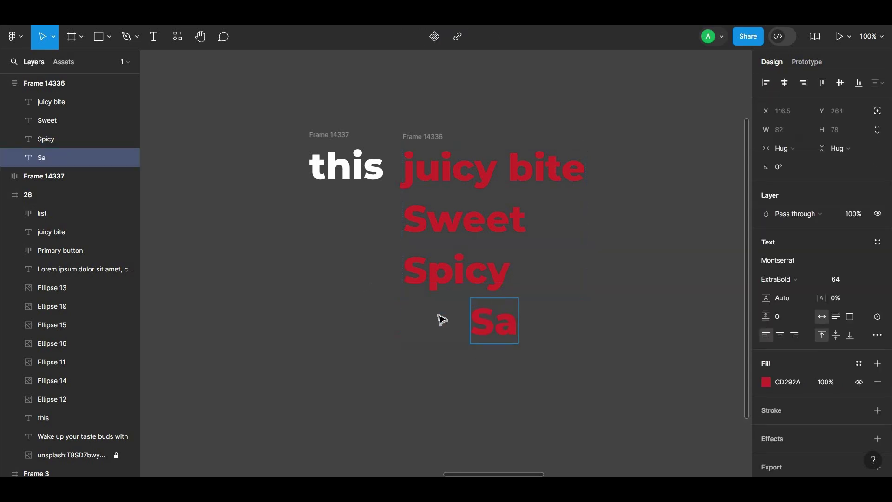
{"action": "type", "text": "vory"}
{"action": "key", "text": "Escape"}
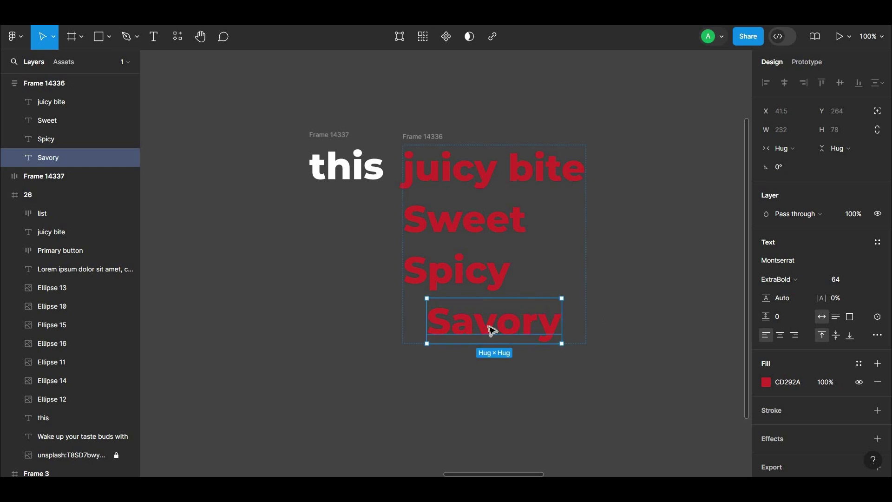
{"action": "left_click_drag", "start_coordinate": [405, 316], "coordinate": [380, 312]}
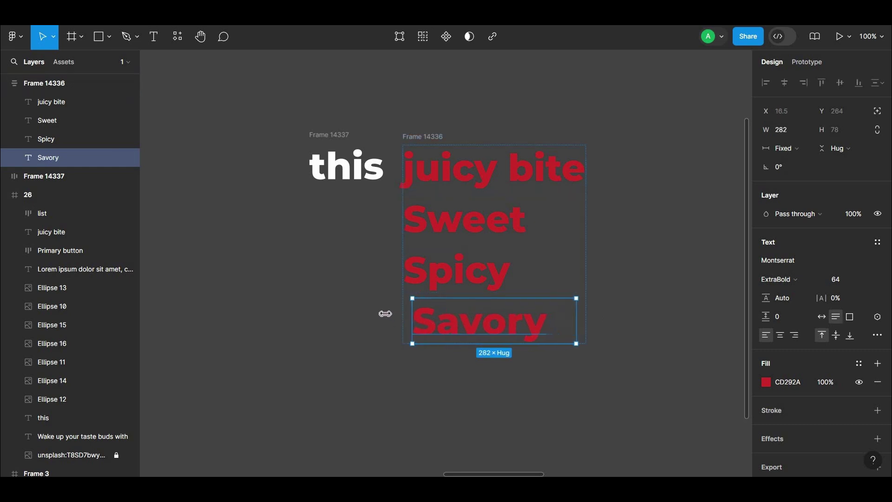
{"action": "left_click", "coordinate": [364, 362]}
Change the Sweet text fill to blue (296BCD).
{"action": "left_click", "coordinate": [455, 225]}
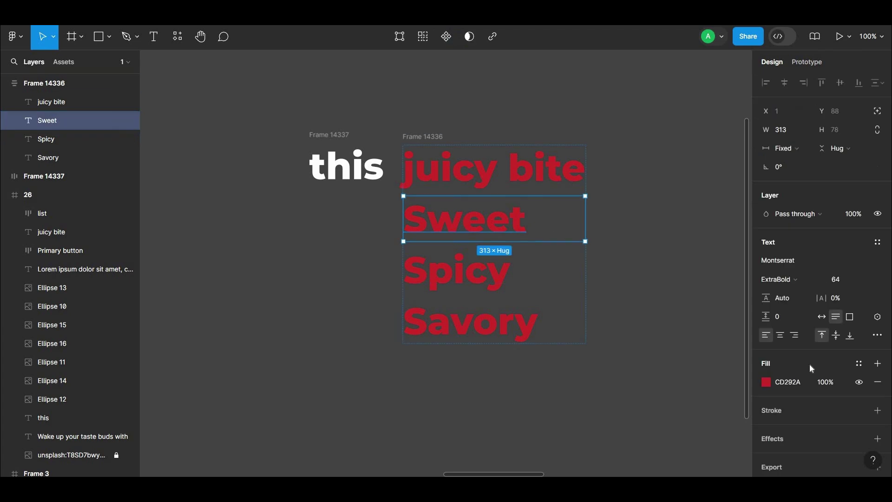
{"action": "left_click", "coordinate": [766, 383]}
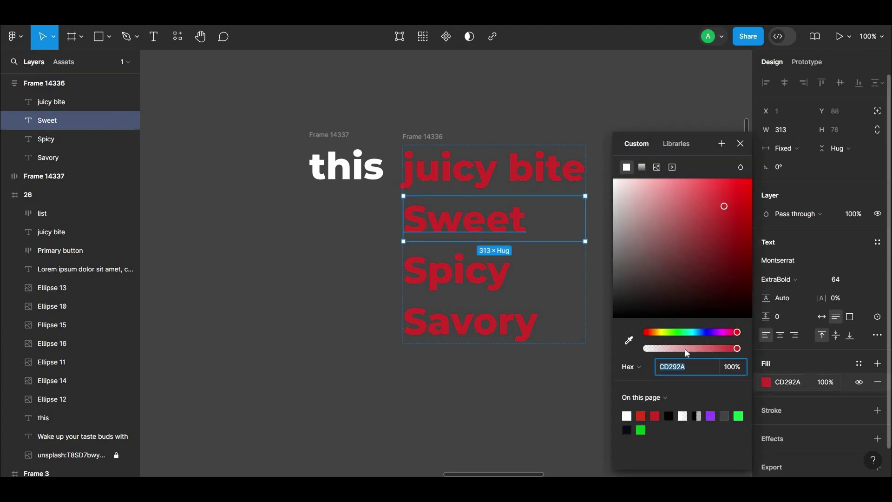
{"action": "left_click_drag", "start_coordinate": [710, 333], "coordinate": [702, 333]}
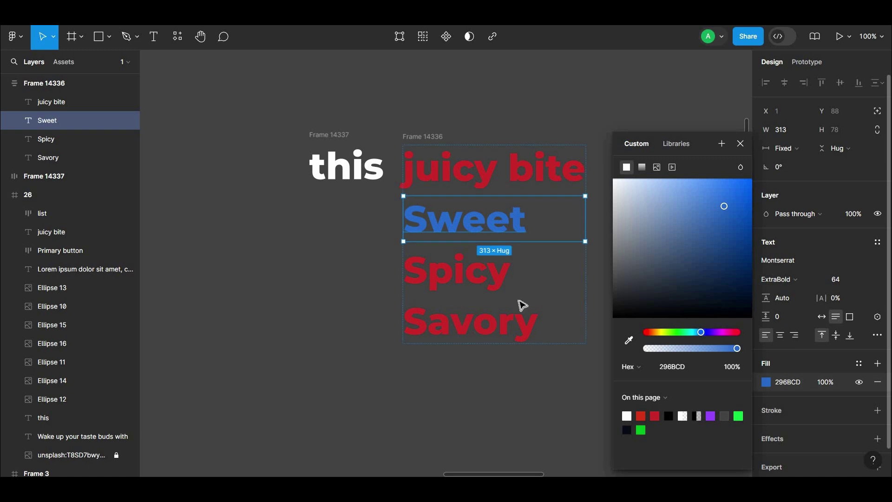
{"action": "left_click", "coordinate": [495, 276]}
Change the Spicy text fill to a saturated orange (E6701A).
{"action": "left_click", "coordinate": [766, 382]}
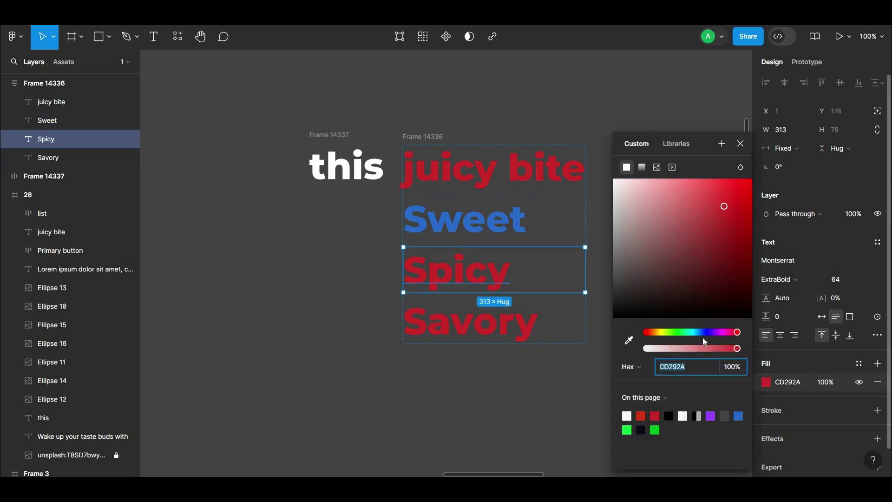
{"action": "left_click_drag", "start_coordinate": [737, 332], "coordinate": [652, 335]}
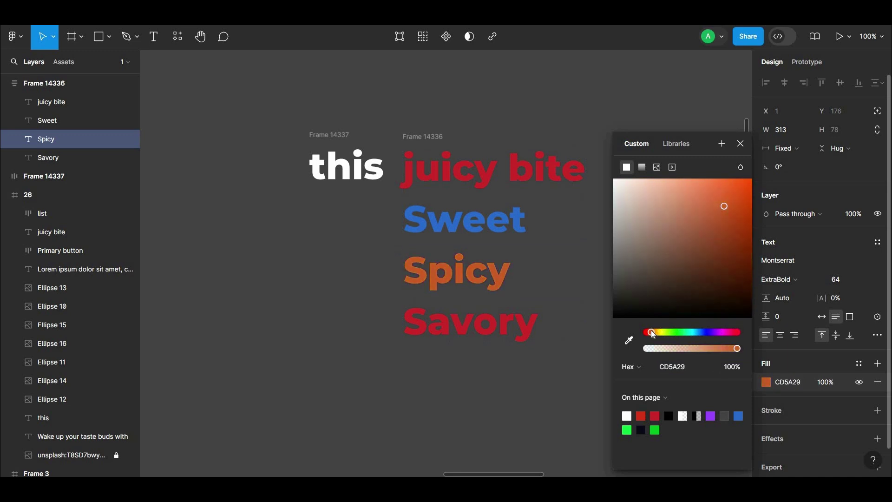
{"action": "left_click_drag", "start_coordinate": [717, 199], "coordinate": [736, 196]}
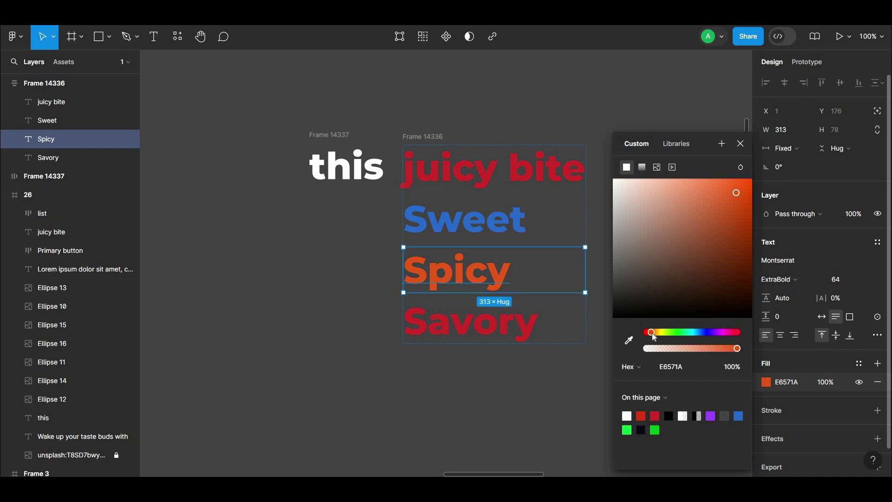
{"action": "left_click_drag", "start_coordinate": [652, 333], "coordinate": [652, 334]}
Change the Savory text fill to green (29CD57).
{"action": "left_click", "coordinate": [522, 323]}
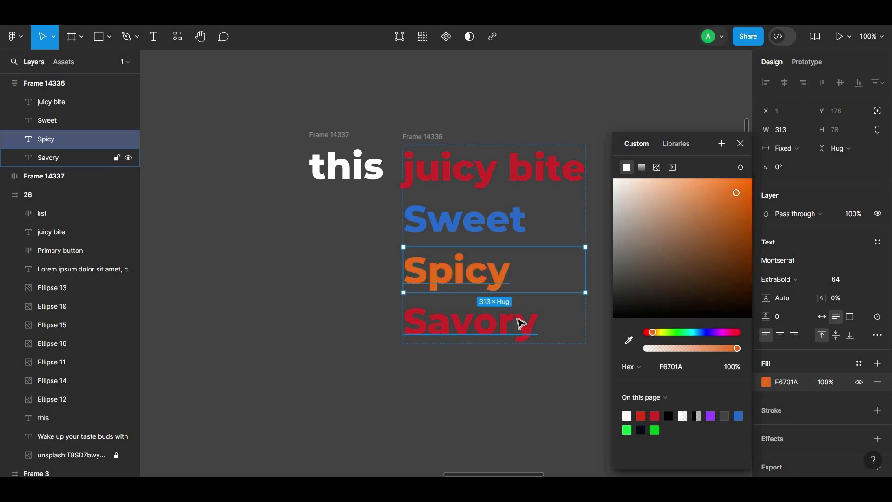
{"action": "left_click", "coordinate": [765, 381]}
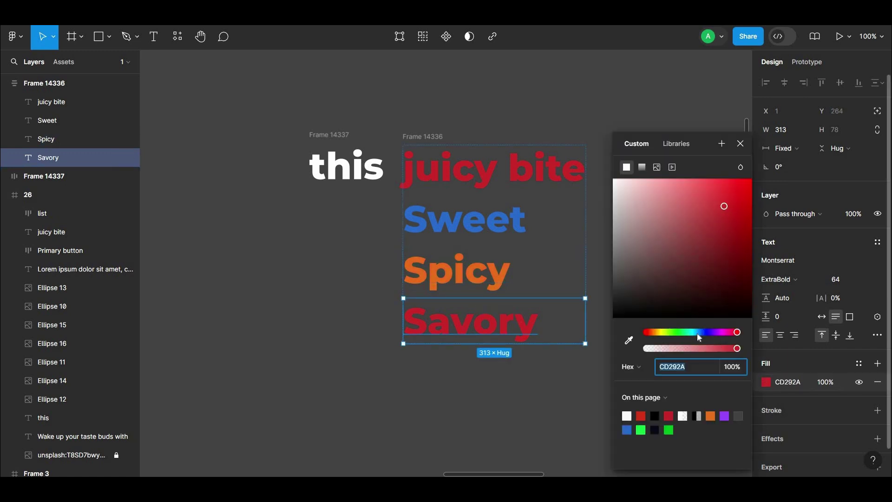
{"action": "left_click_drag", "start_coordinate": [697, 333], "coordinate": [681, 330]}
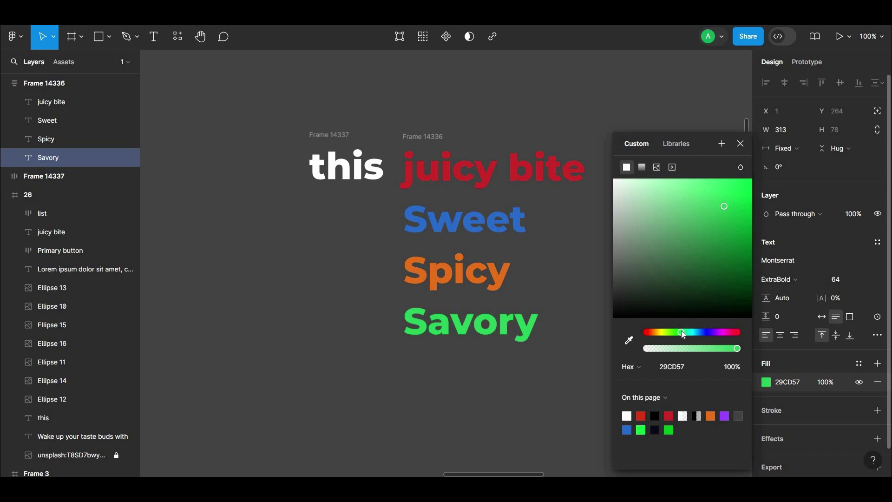
{"action": "left_click", "coordinate": [537, 390]}
{"action": "scroll", "coordinate": [292, 88], "scroll_direction": "right", "scroll_amount": 1}
{"action": "scroll", "coordinate": [291, 89], "scroll_direction": "right", "scroll_amount": 1}
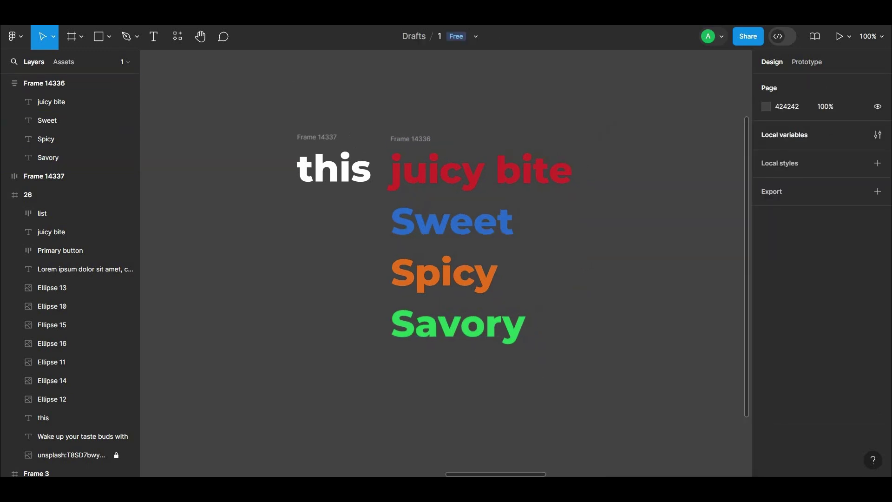
Wrap 'this' and the word stack in Frame 14338, shortened to 476×91 with Clip content.
{"action": "mouse_move", "coordinate": [244, 84]}
{"action": "left_mouse_down"}
{"action": "mouse_move", "coordinate": [343, 211]}
{"action": "mouse_move", "coordinate": [592, 386]}
{"action": "mouse_move", "coordinate": [593, 397]}
{"action": "left_mouse_up"}
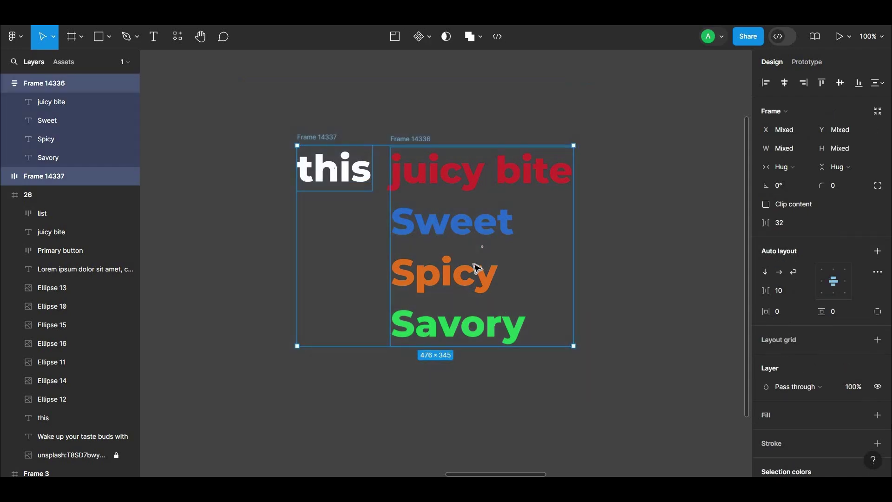
{"action": "right_click", "coordinate": [456, 228]}
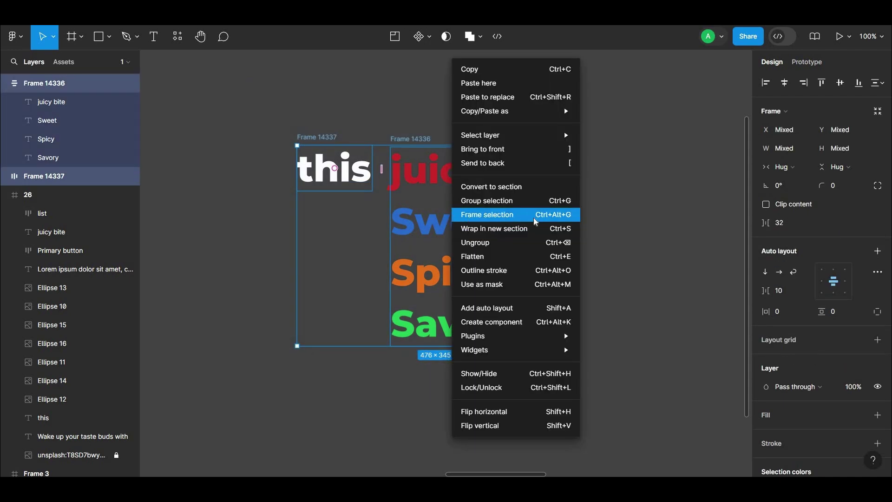
{"action": "left_click", "coordinate": [559, 221]}
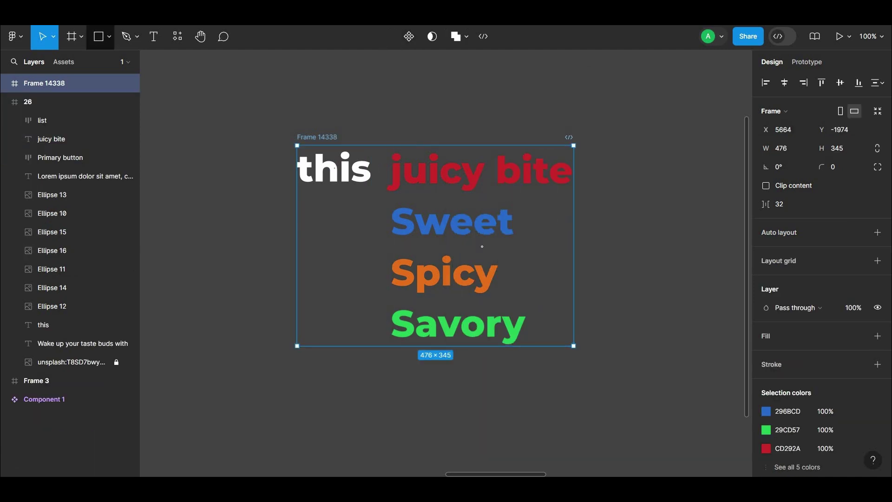
{"action": "left_click_drag", "start_coordinate": [485, 335], "coordinate": [463, 201]}
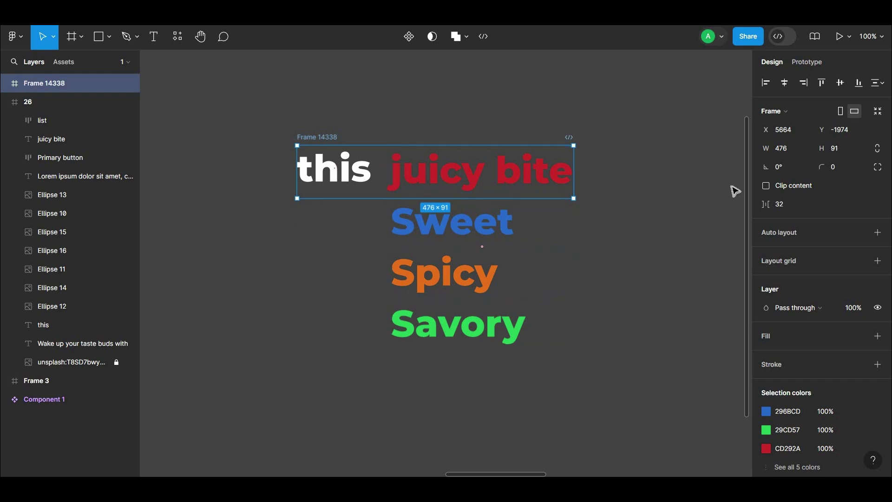
{"action": "left_click", "coordinate": [766, 187]}
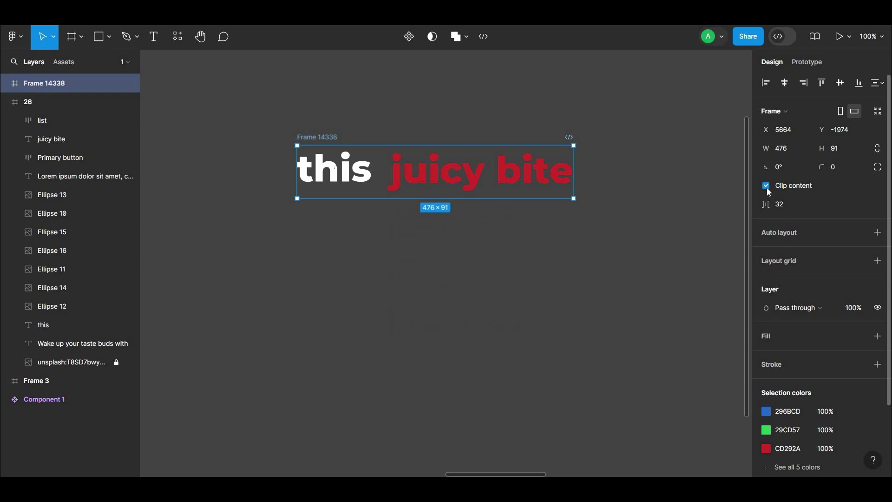
{"action": "left_click", "coordinate": [652, 186]}
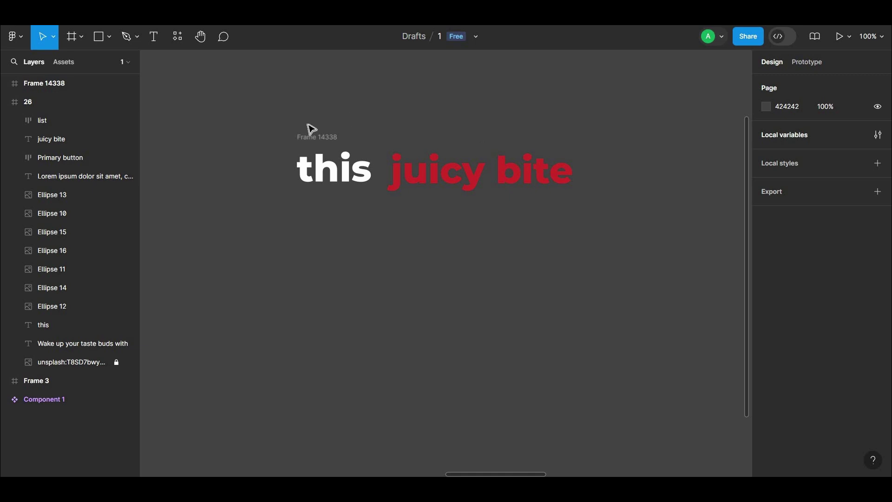
Turn the headline frame Frame 14338 into a component.
{"action": "left_click", "coordinate": [319, 138]}
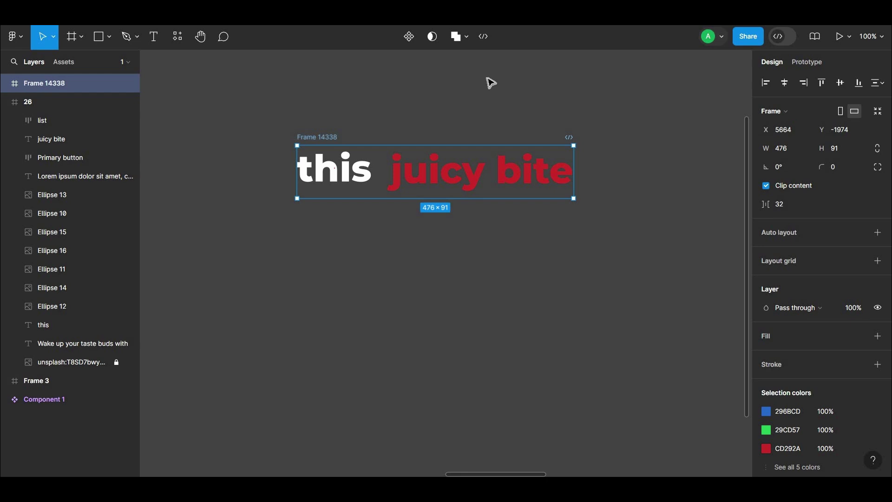
{"action": "left_click", "coordinate": [407, 42]}
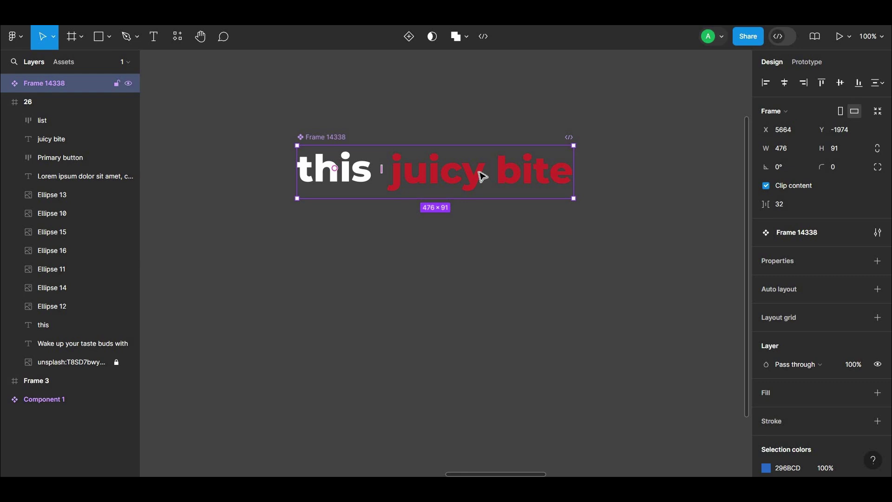
{"action": "key", "text": "Escape"}
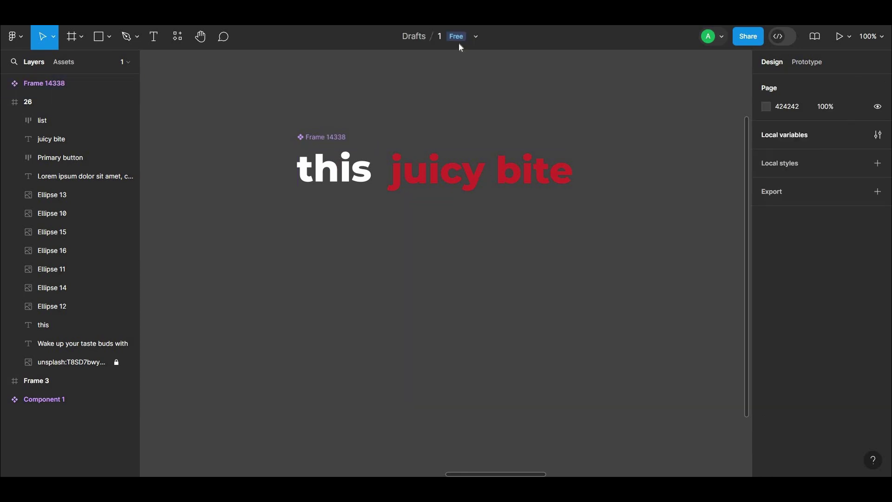
{"action": "left_click", "coordinate": [338, 138]}
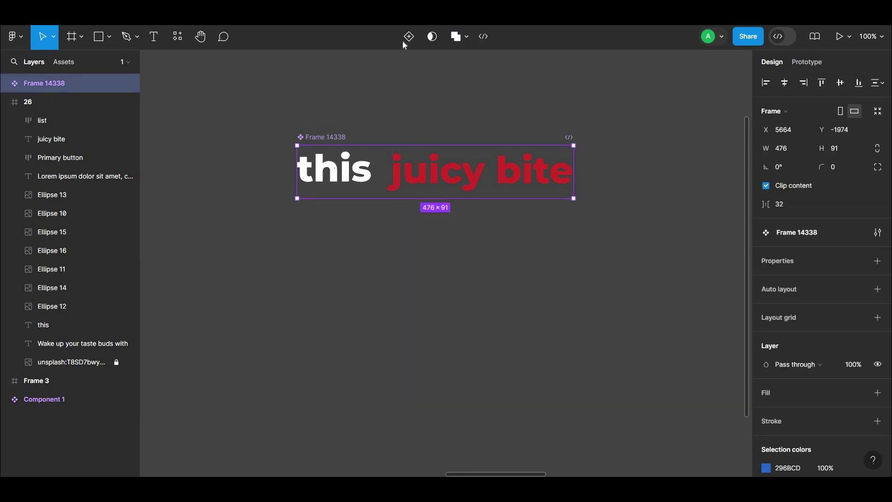
Add three more variants (Variant2, Variant3, Variant4) to the headline component.
{"action": "left_click", "coordinate": [409, 39]}
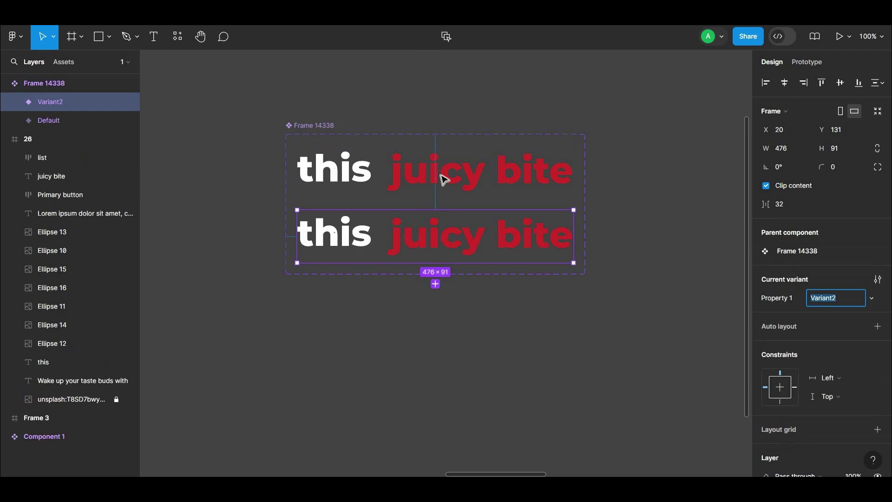
{"action": "left_click", "coordinate": [435, 284]}
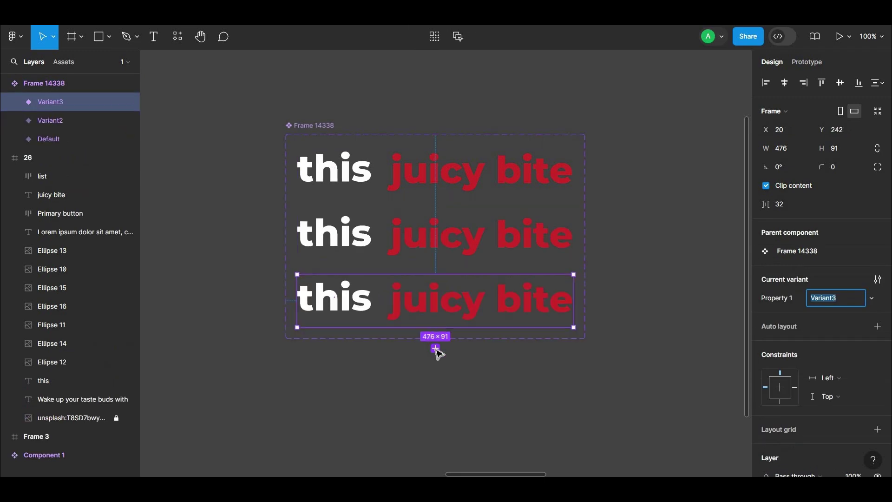
{"action": "left_click", "coordinate": [435, 348]}
{"action": "left_click", "coordinate": [464, 247]}
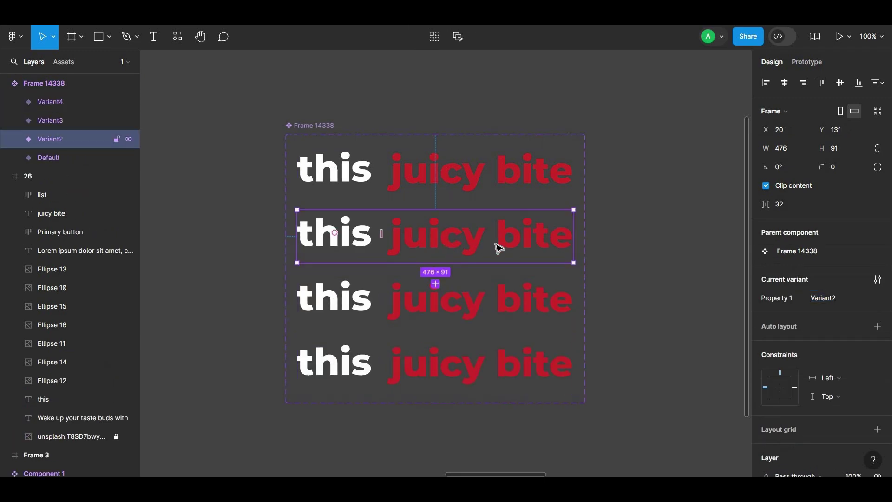
{"action": "left_click", "coordinate": [496, 245]}
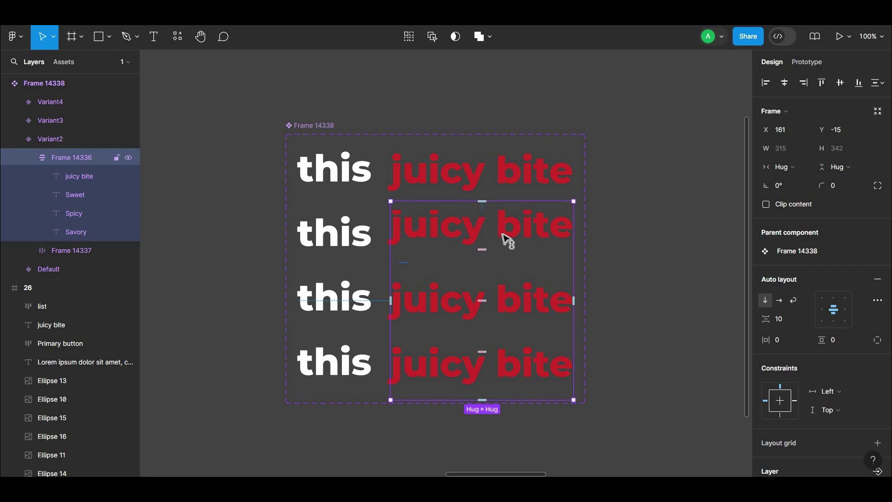
Move the word stack up so Variant2 shows 'Sweet' and Variant3 shows 'Spicy'.
{"action": "mouse_move", "coordinate": [501, 239]}
{"action": "left_mouse_down"}
{"action": "mouse_move", "coordinate": [505, 227]}
{"action": "mouse_move", "coordinate": [507, 254]}
{"action": "left_mouse_up"}
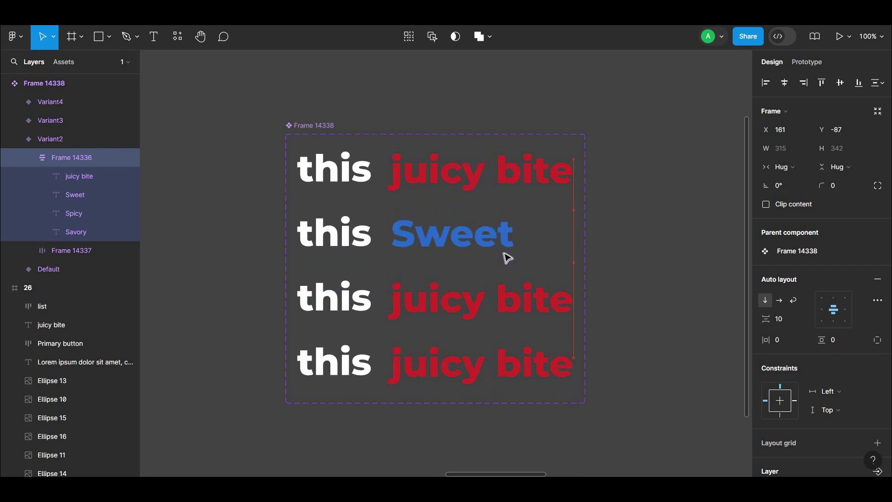
{"action": "left_click_drag", "start_coordinate": [507, 253], "coordinate": [507, 253]}
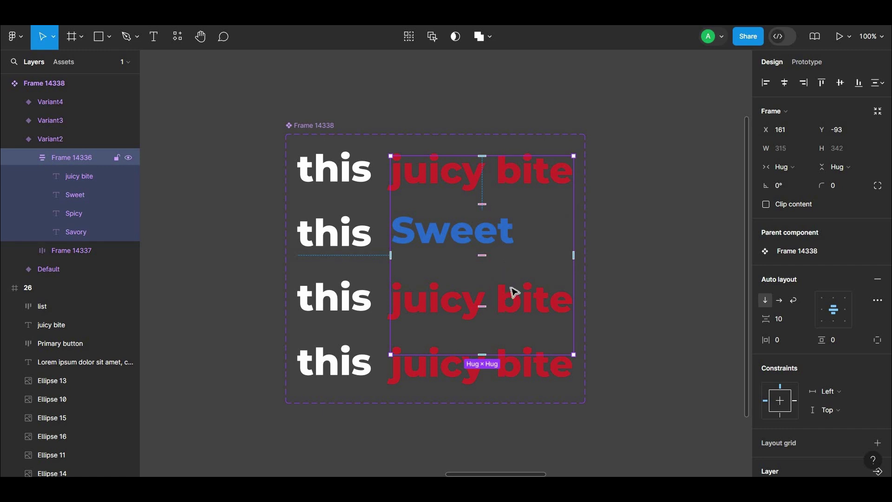
{"action": "left_click", "coordinate": [520, 304]}
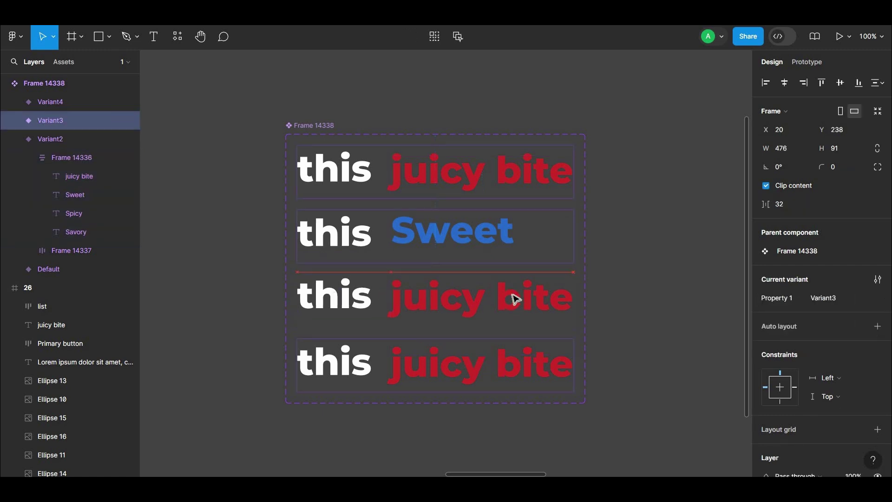
{"action": "double_click", "coordinate": [497, 311]}
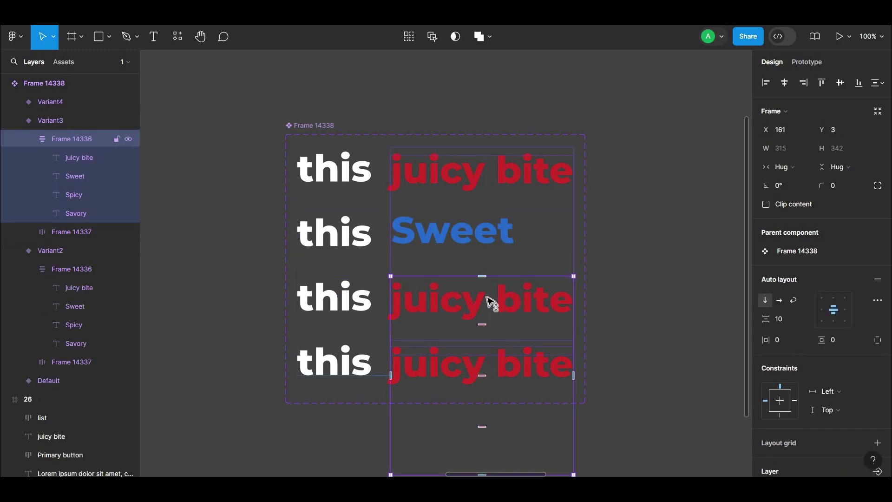
{"action": "mouse_move", "coordinate": [488, 312]}
{"action": "left_mouse_down"}
{"action": "mouse_move", "coordinate": [495, 299]}
{"action": "mouse_move", "coordinate": [494, 307]}
{"action": "left_mouse_up"}
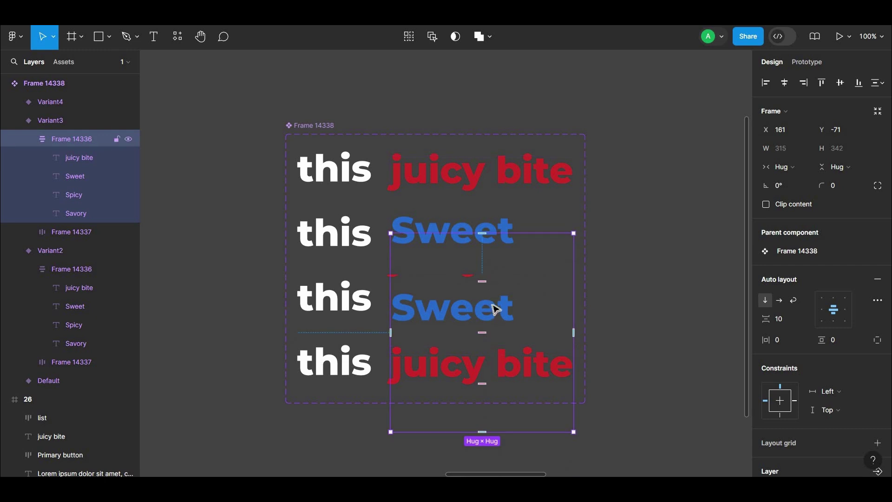
{"action": "key", "text": "shift+Up"}
{"action": "key", "text": "shift+Up"}
{"action": "key", "text": "shift+Up"}
{"action": "key", "text": "shift+Up"}
{"action": "key", "text": "shift+Up"}
{"action": "key", "text": "Up"}
{"action": "key", "text": "Up"}
{"action": "key", "text": "Up"}
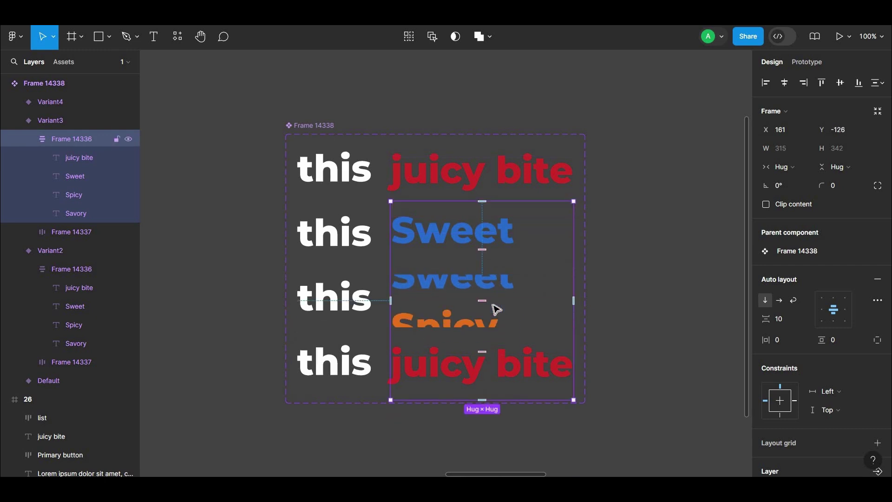
{"action": "left_click_drag", "start_coordinate": [496, 309], "coordinate": [496, 282]}
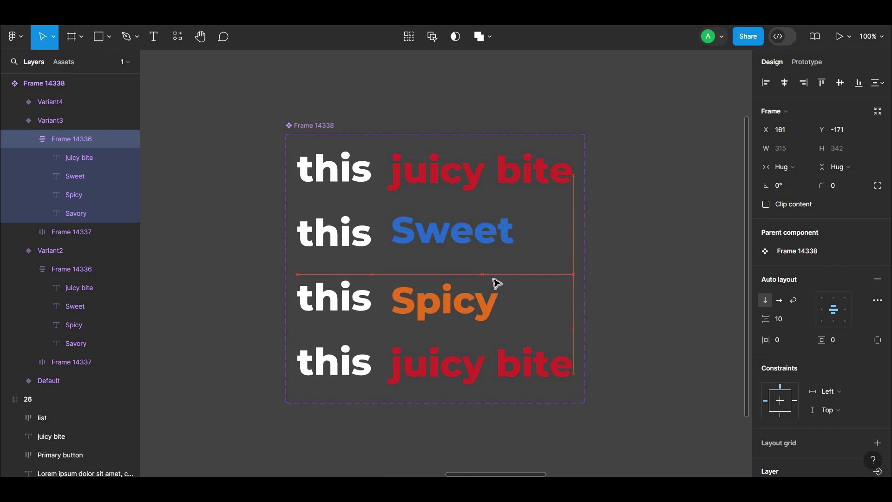
{"action": "mouse_move", "coordinate": [498, 365]}
{"action": "left_mouse_down"}
{"action": "mouse_move", "coordinate": [500, 374]}
{"action": "mouse_move", "coordinate": [498, 341]}
{"action": "mouse_move", "coordinate": [496, 375]}
{"action": "mouse_move", "coordinate": [497, 322]}
{"action": "mouse_move", "coordinate": [487, 382]}
{"action": "mouse_move", "coordinate": [478, 339]}
{"action": "mouse_move", "coordinate": [481, 380]}
{"action": "mouse_move", "coordinate": [510, 358]}
{"action": "mouse_move", "coordinate": [474, 358]}
{"action": "mouse_move", "coordinate": [539, 340]}
{"action": "left_mouse_up"}
Shift Variant4's stack to show 'Savory', review all variants, then enter prototyping.
{"action": "left_click", "coordinate": [497, 369]}
{"action": "double_click", "coordinate": [496, 374]}
{"action": "left_click", "coordinate": [599, 276]}
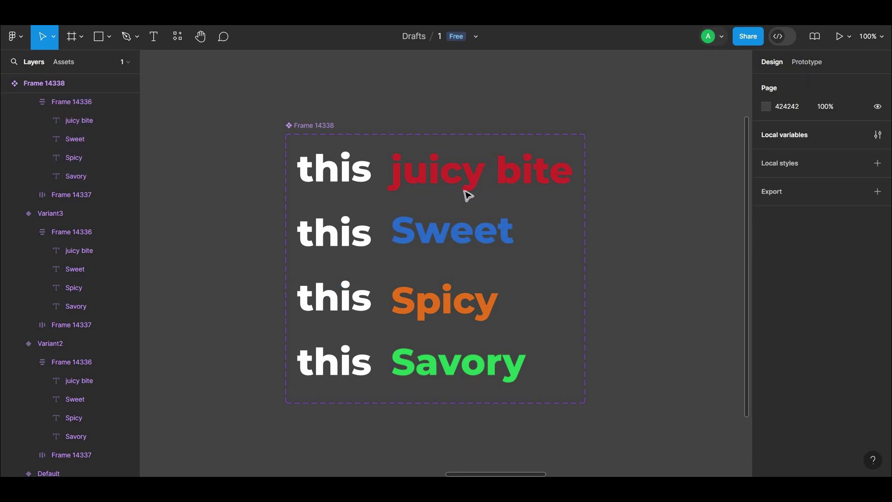
{"action": "left_click", "coordinate": [339, 234]}
{"action": "left_click", "coordinate": [349, 299]}
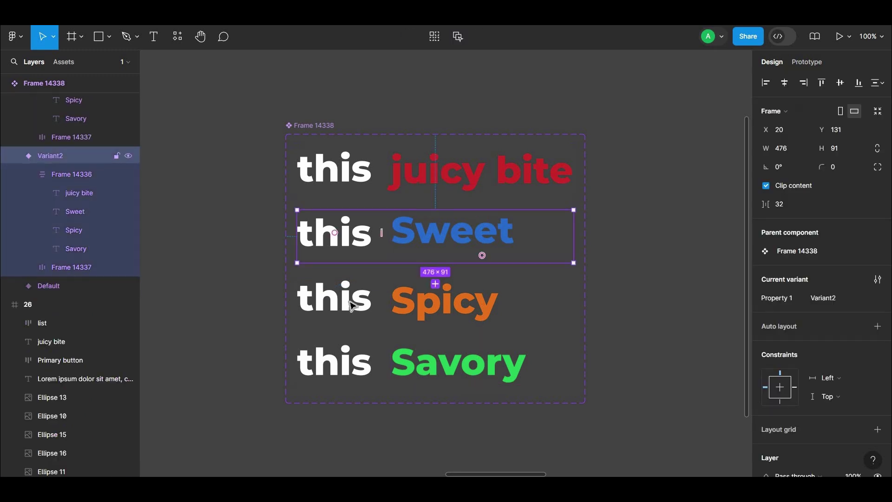
{"action": "left_click", "coordinate": [370, 192]}
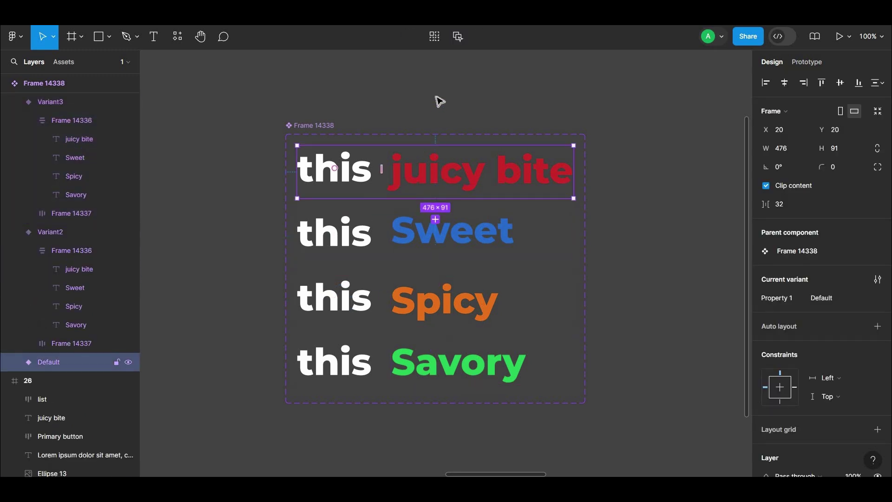
{"action": "left_click", "coordinate": [624, 96]}
{"action": "left_click", "coordinate": [805, 63]}
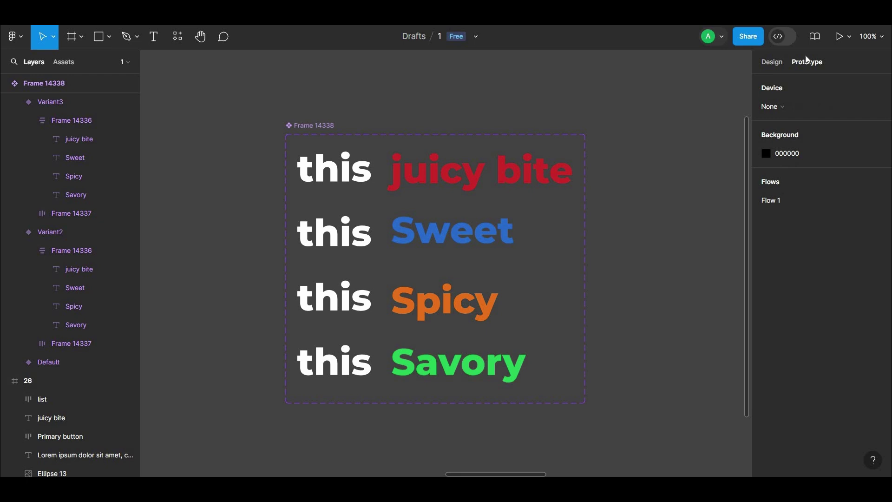
Link the Default variant to Variant2 with an After delay trigger.
{"action": "left_click", "coordinate": [411, 170]}
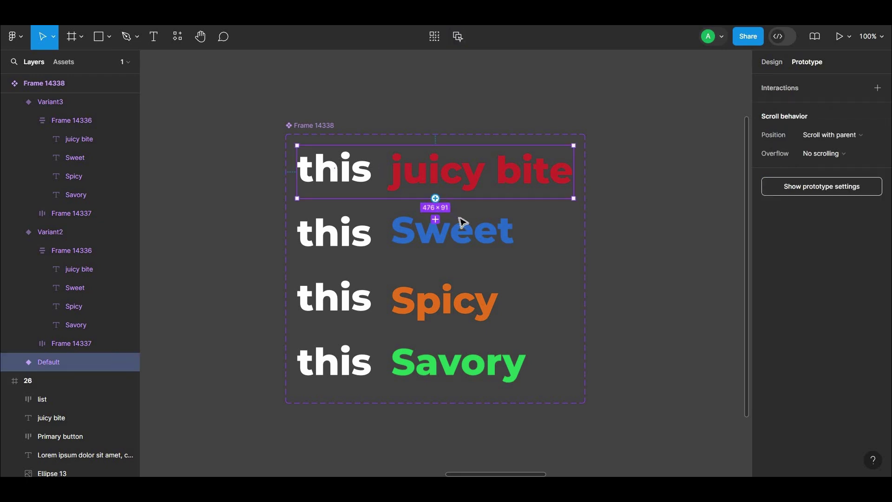
{"action": "left_click_drag", "start_coordinate": [463, 222], "coordinate": [458, 233]}
{"action": "left_click", "coordinate": [386, 239]}
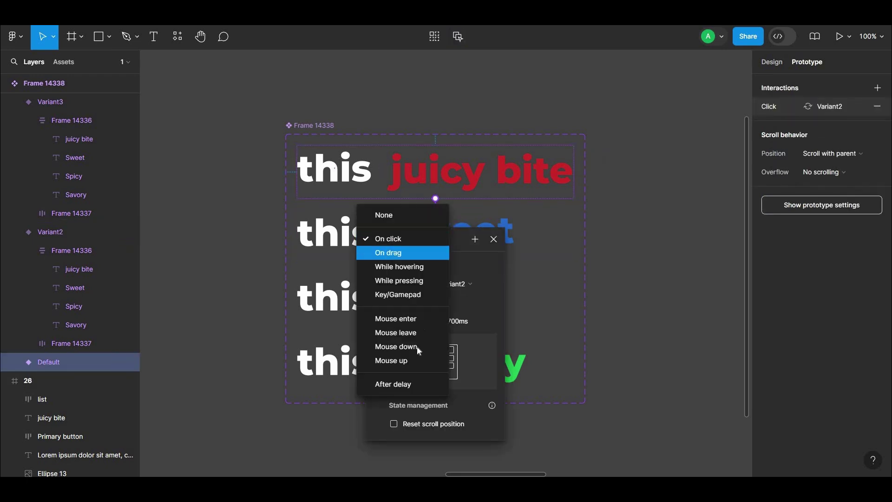
{"action": "left_click", "coordinate": [418, 385]}
{"action": "left_click_drag", "start_coordinate": [449, 230], "coordinate": [642, 90]}
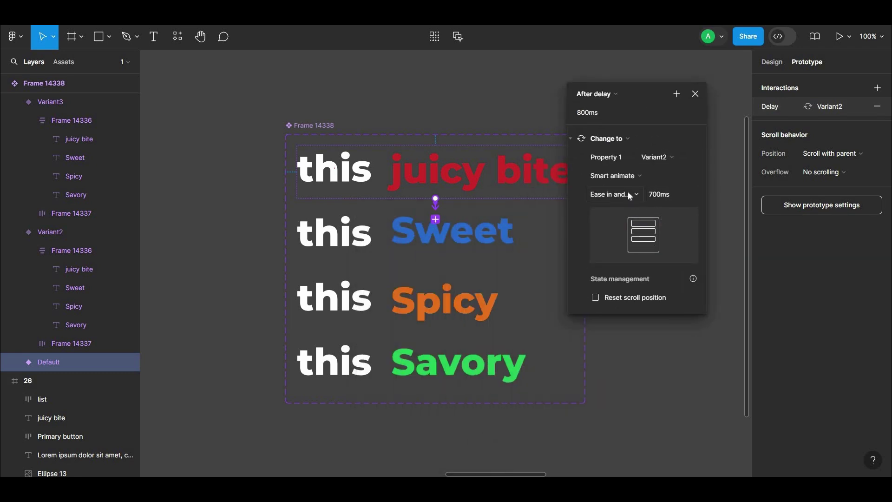
Set Smart animate, Ease in and out back, 700ms duration and 1000ms delay.
{"action": "left_click", "coordinate": [620, 178]}
{"action": "left_click", "coordinate": [615, 195]}
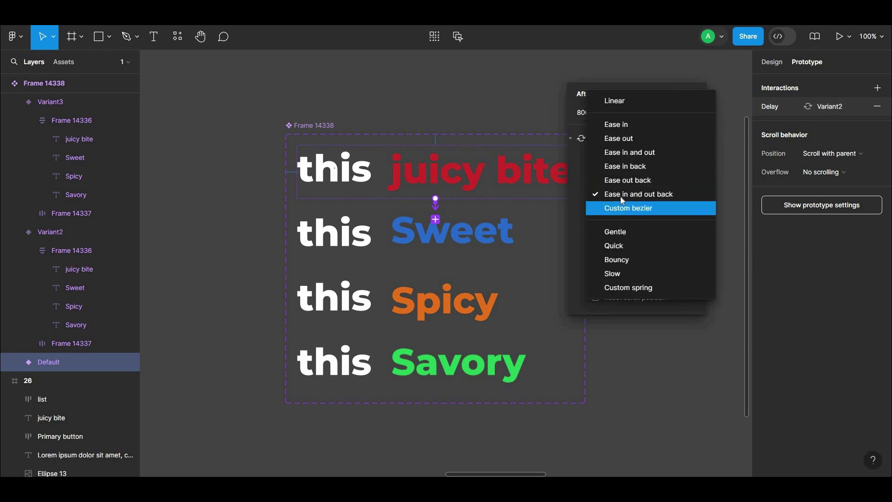
{"action": "left_click", "coordinate": [681, 194]}
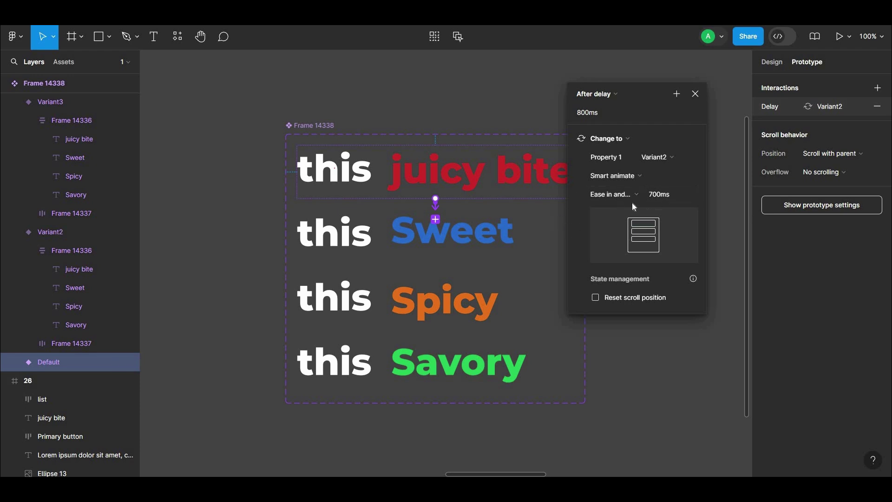
{"action": "left_click", "coordinate": [657, 197]}
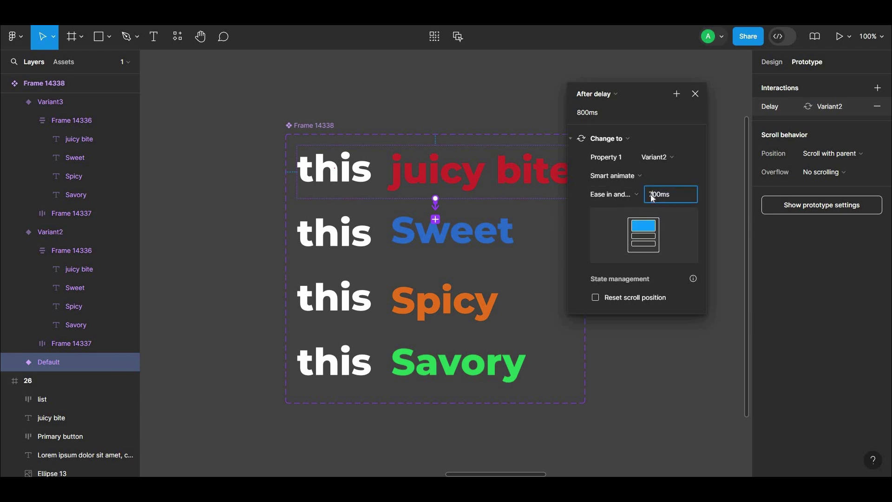
{"action": "left_click", "coordinate": [583, 117]}
{"action": "type", "text": "1000"}
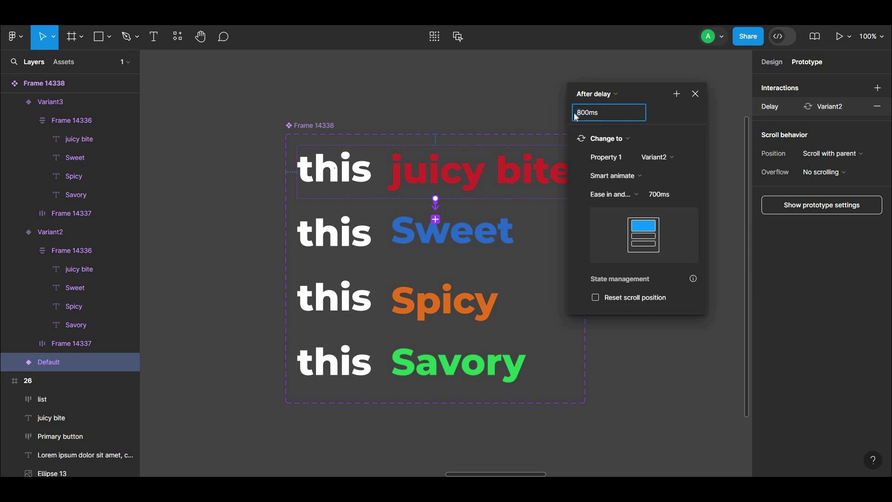
{"action": "left_click", "coordinate": [524, 103]}
Link the Sweet variant to Spicy with an After delay trigger set to 1000ms.
{"action": "left_click", "coordinate": [464, 251]}
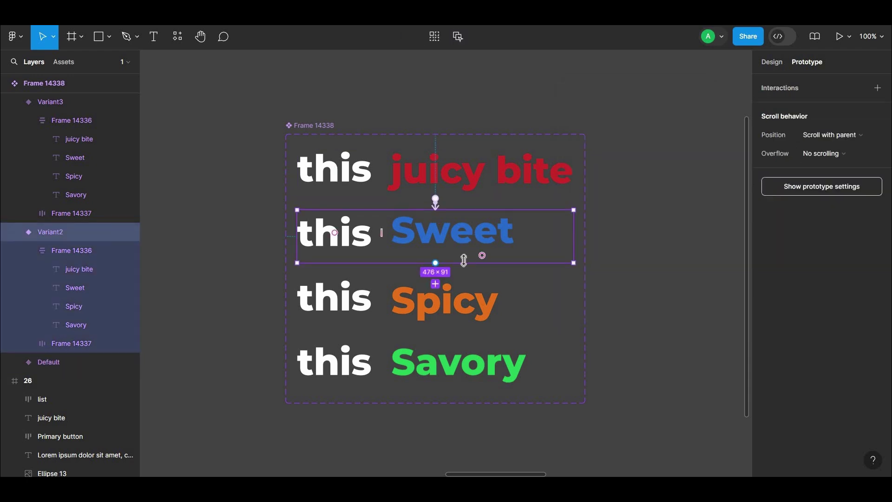
{"action": "mouse_move", "coordinate": [438, 264]}
{"action": "left_mouse_down"}
{"action": "mouse_move", "coordinate": [456, 297]}
{"action": "mouse_move", "coordinate": [648, 102]}
{"action": "left_mouse_up"}
{"action": "left_click", "coordinate": [401, 305]}
{"action": "left_click", "coordinate": [395, 447]}
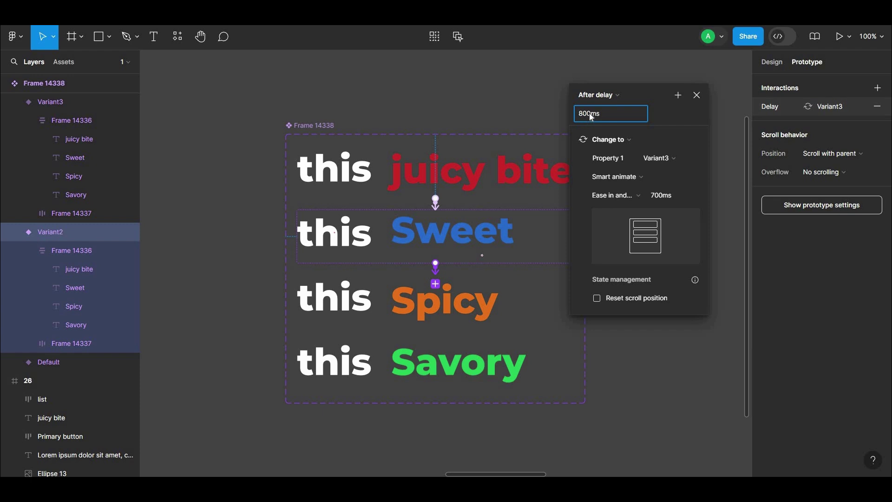
{"action": "left_click_drag", "start_coordinate": [589, 114], "coordinate": [580, 116]}
{"action": "type", "text": "0"}
{"action": "left_click", "coordinate": [623, 195]}
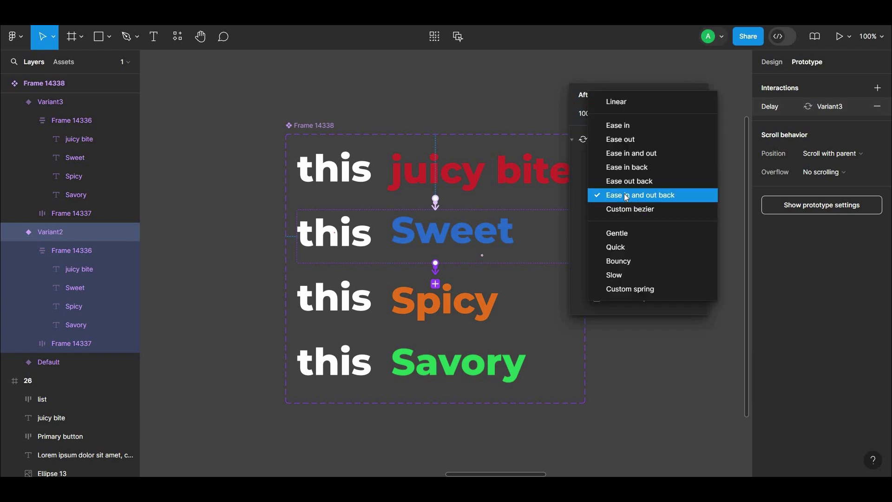
Link the Spicy variant to Savory with an After delay trigger and adjust its delay.
{"action": "left_click", "coordinate": [539, 307]}
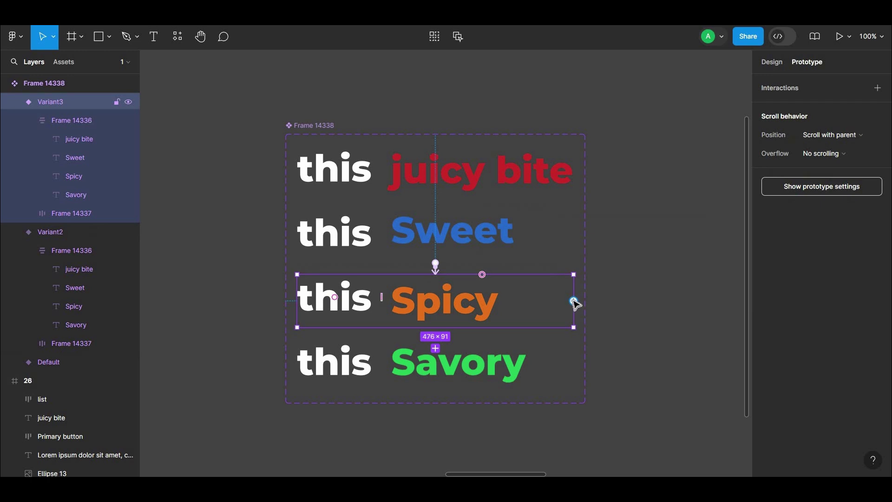
{"action": "left_click_drag", "start_coordinate": [574, 301], "coordinate": [459, 362]}
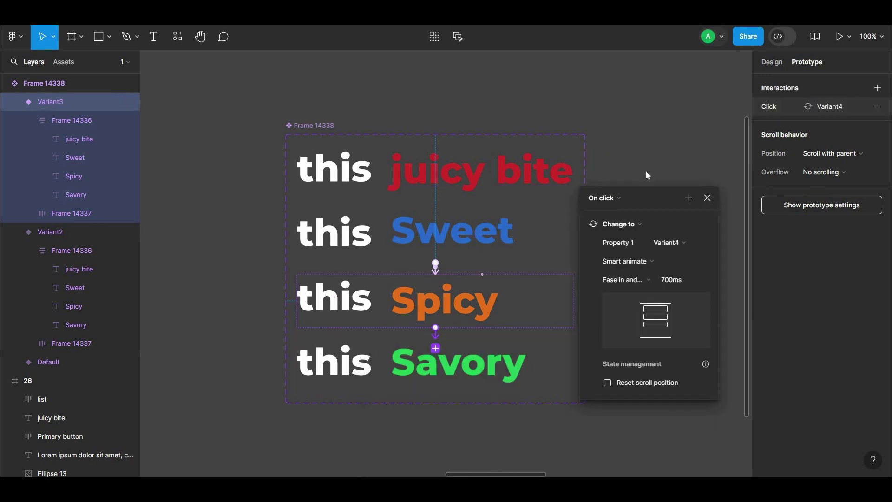
{"action": "left_click", "coordinate": [619, 174]}
{"action": "left_click", "coordinate": [617, 314]}
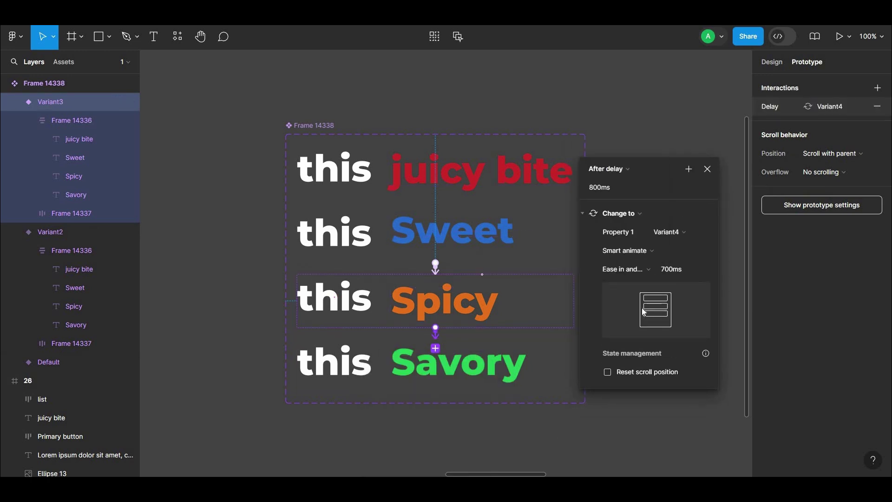
{"action": "left_click", "coordinate": [601, 188]}
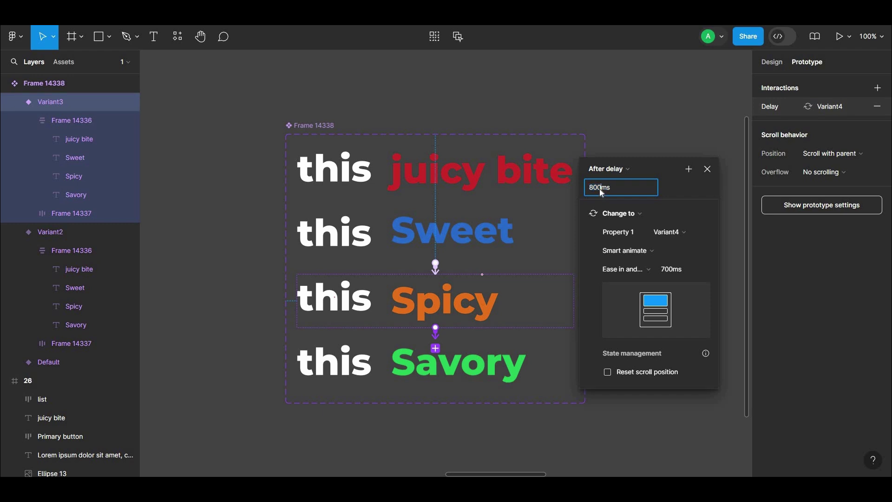
{"action": "left_click_drag", "start_coordinate": [600, 191], "coordinate": [586, 191]}
Link Savory back to the juicy bite Default variant after a 1000ms delay.
{"action": "left_click", "coordinate": [514, 361]}
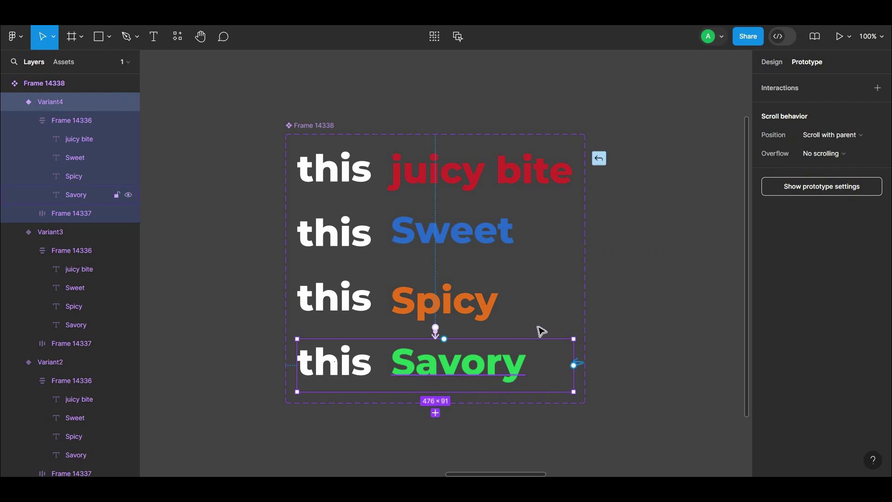
{"action": "left_click_drag", "start_coordinate": [435, 327], "coordinate": [564, 183]}
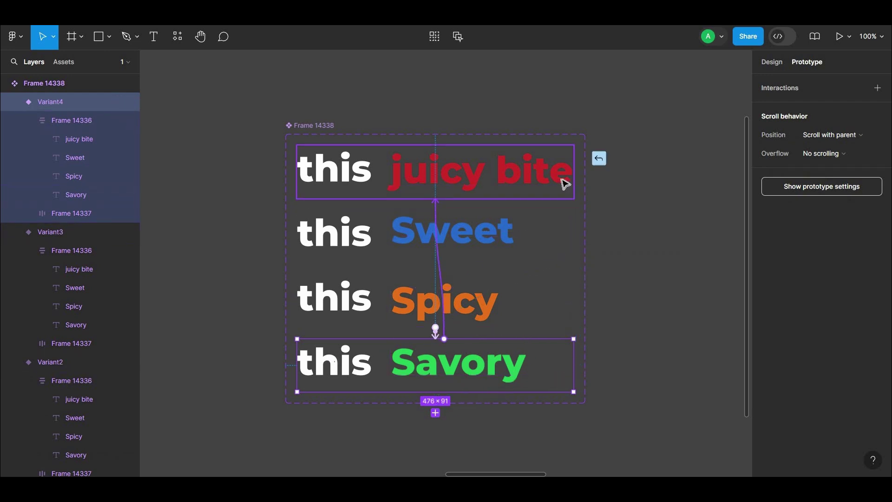
{"action": "left_click", "coordinate": [405, 233]}
{"action": "left_click", "coordinate": [396, 370]}
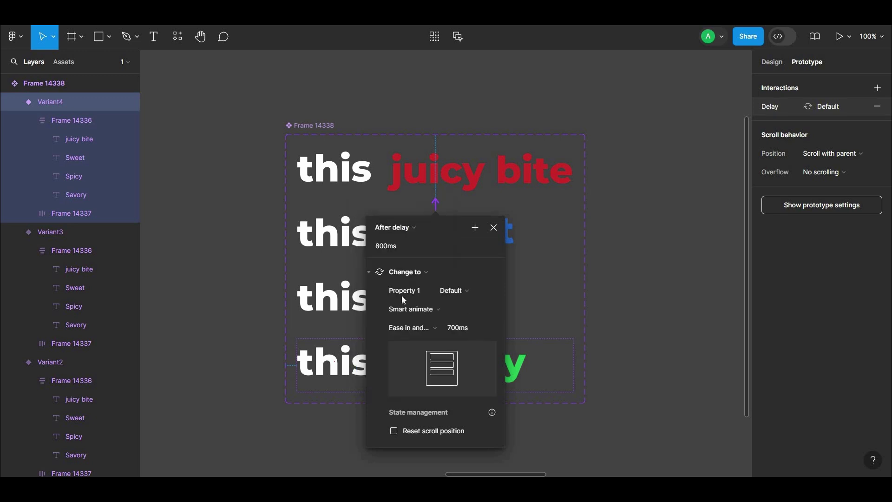
{"action": "left_click", "coordinate": [388, 245]}
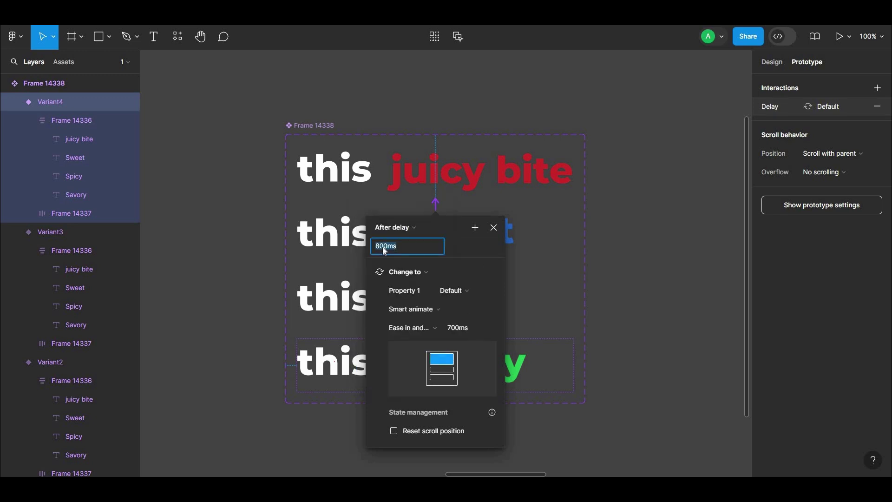
{"action": "left_click", "coordinate": [387, 248]}
{"action": "type", "text": "0"}
{"action": "key", "text": "Return"}
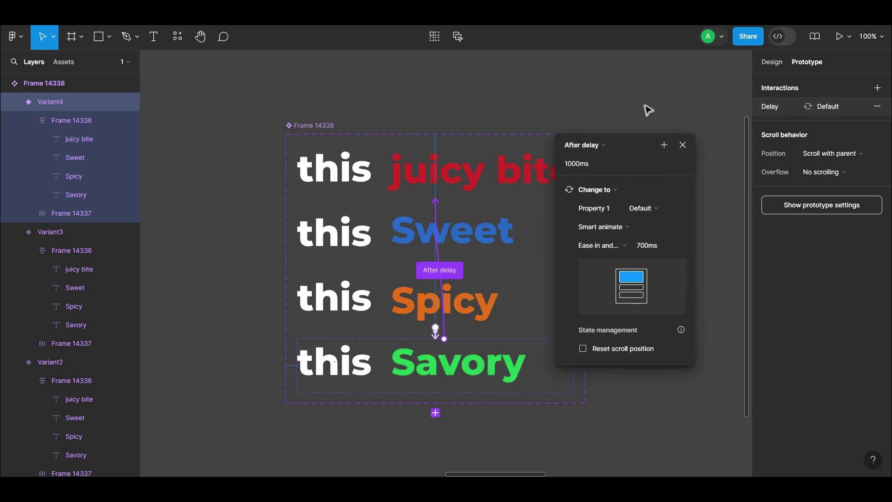
{"action": "left_click", "coordinate": [590, 112]}
{"action": "left_click", "coordinate": [297, 125]}
{"action": "left_click", "coordinate": [464, 113]}
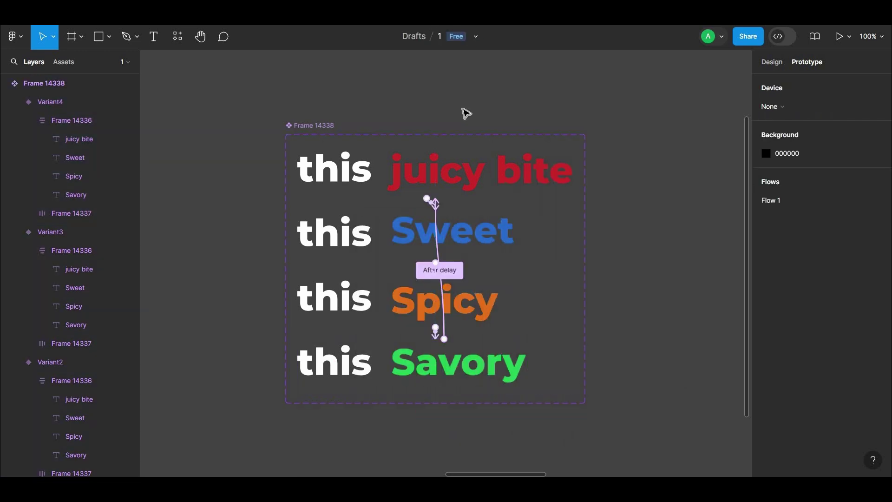
{"action": "key", "text": "minus"}
Place a Frame 14338 instance from the local Assets onto the canvas beside the burger landing frame.
{"action": "scroll", "coordinate": [342, 115], "scroll_direction": "right", "scroll_amount": 5}
{"action": "scroll", "coordinate": [279, 117], "scroll_direction": "right", "scroll_amount": 4}
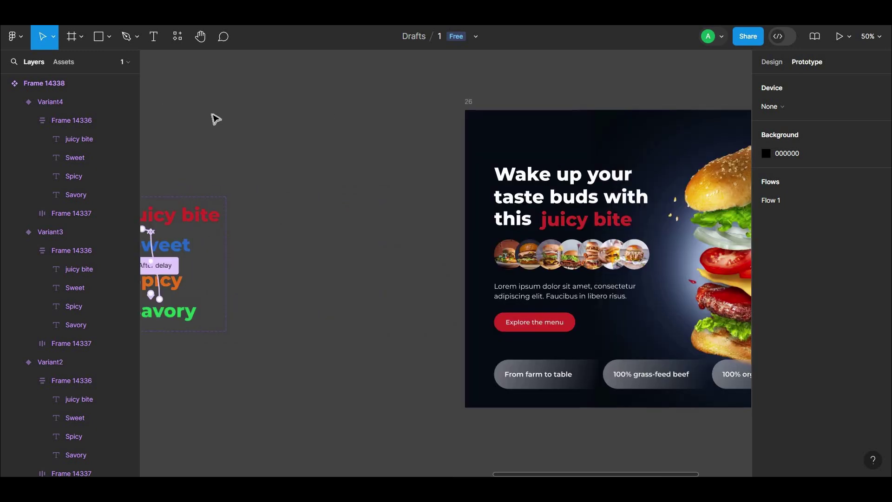
{"action": "scroll", "coordinate": [216, 119], "scroll_direction": "left", "scroll_amount": 4}
{"action": "left_click", "coordinate": [56, 62]}
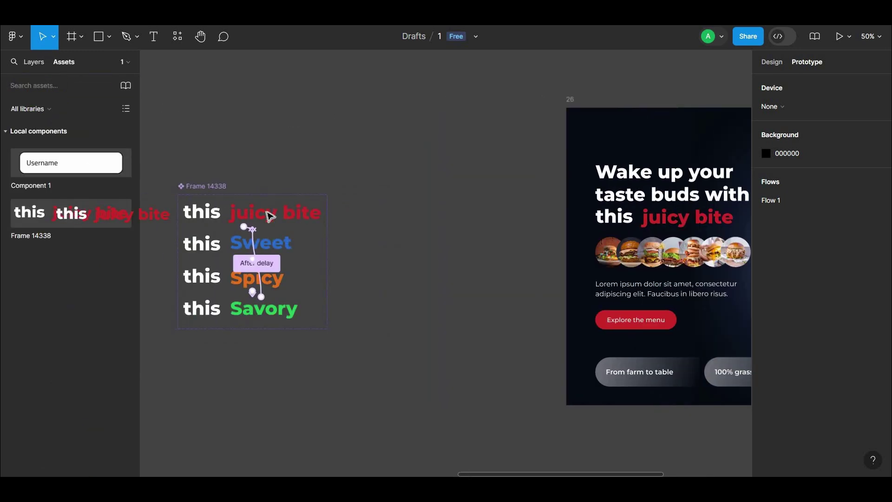
{"action": "left_click_drag", "start_coordinate": [64, 219], "coordinate": [460, 217]}
{"action": "left_click_drag", "start_coordinate": [518, 158], "coordinate": [251, 159]}
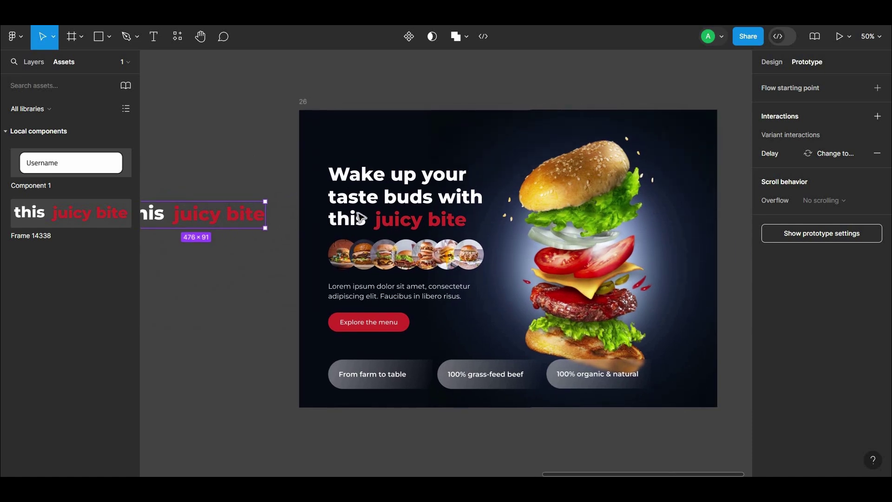
Replace the original 'this juicy bite' headline text with the Frame 14338 instance in frame 26.
{"action": "left_click", "coordinate": [422, 221]}
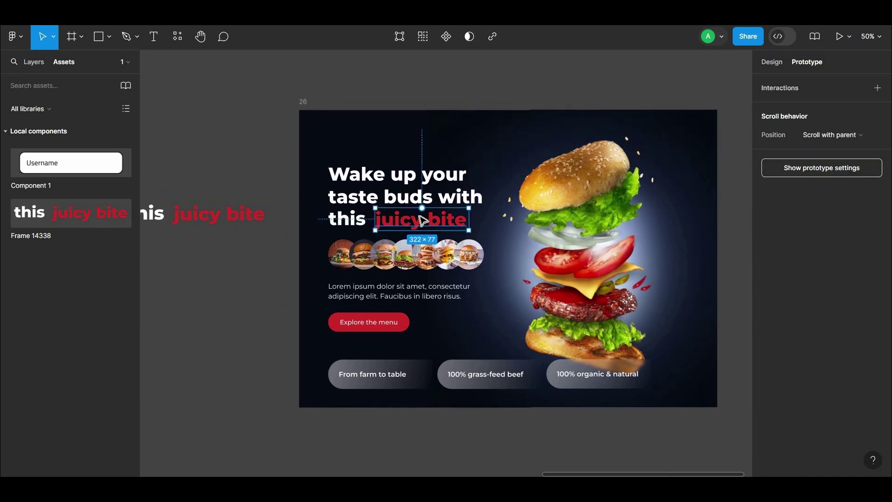
{"action": "left_click", "coordinate": [360, 224]}
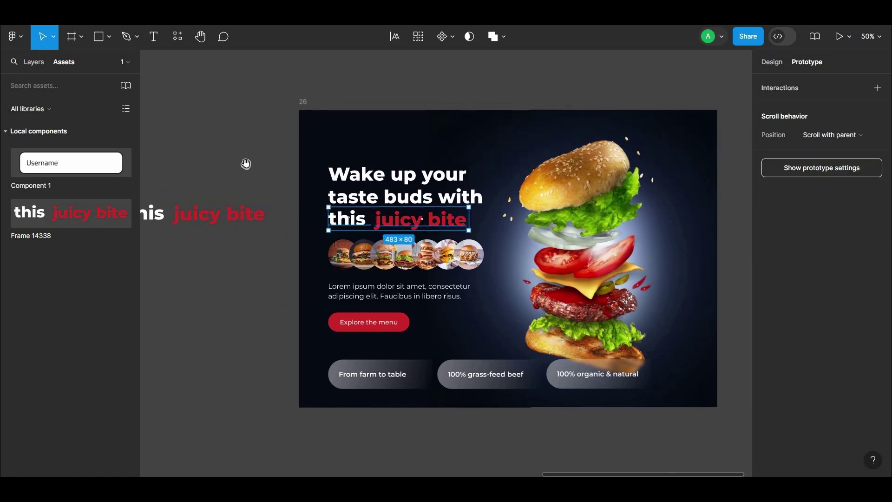
{"action": "scroll", "coordinate": [245, 166], "scroll_direction": "left", "scroll_amount": 3}
{"action": "left_click", "coordinate": [288, 216]}
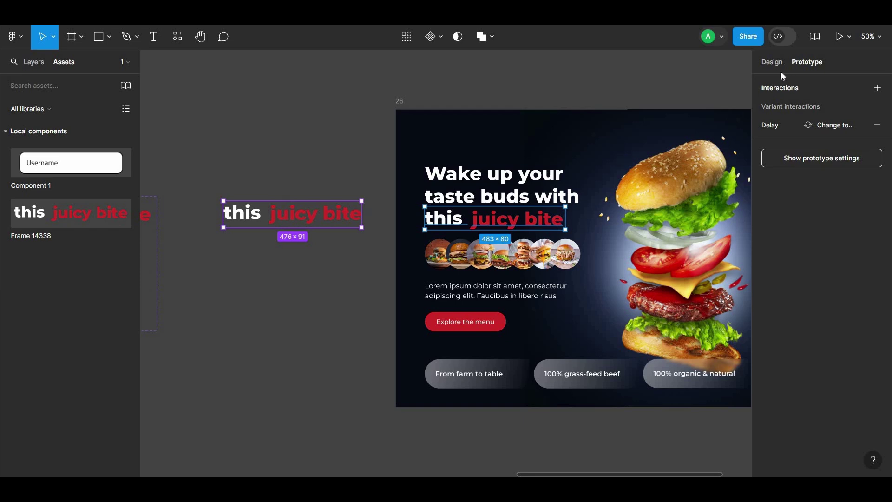
{"action": "left_click", "coordinate": [769, 61]}
{"action": "left_click_drag", "start_coordinate": [256, 227], "coordinate": [455, 249]}
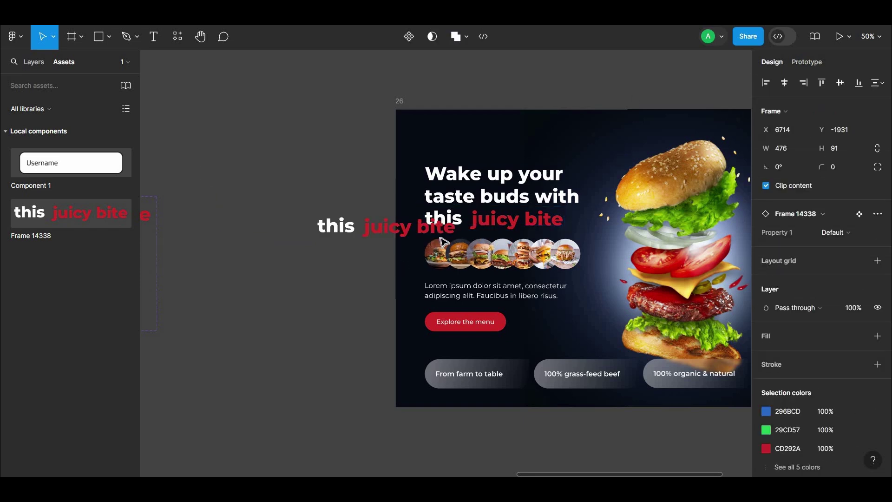
{"action": "left_click", "coordinate": [438, 218]}
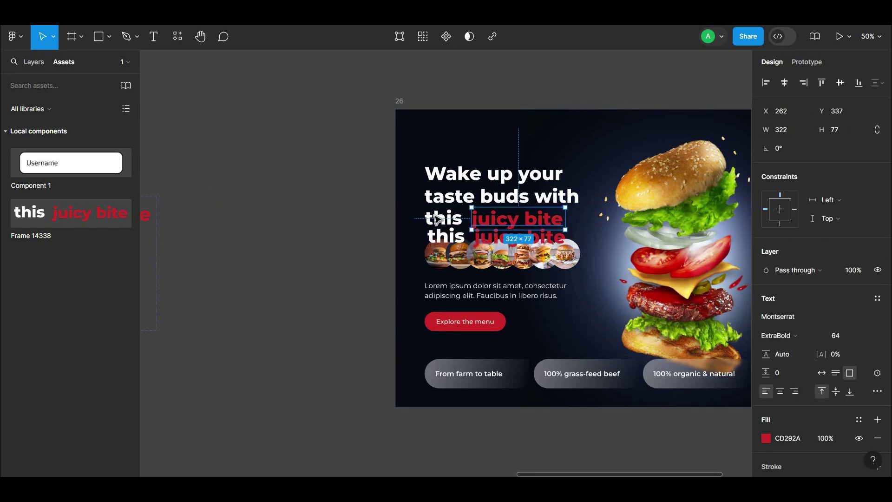
{"action": "key", "text": "Delete"}
{"action": "left_click_drag", "start_coordinate": [491, 239], "coordinate": [485, 218]}
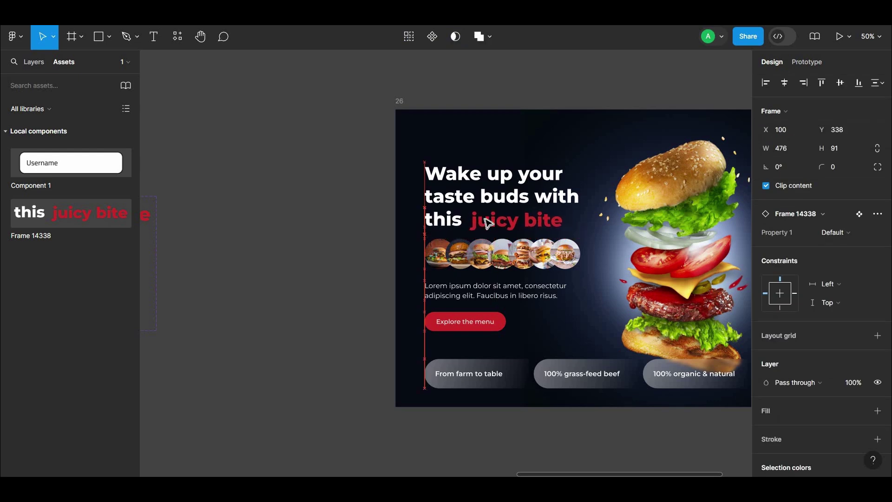
{"action": "left_click", "coordinate": [253, 212]}
Add a Flow 2 starting point to frame 26 and play its prototype preview.
{"action": "scroll", "coordinate": [253, 213], "scroll_direction": "right", "scroll_amount": 5}
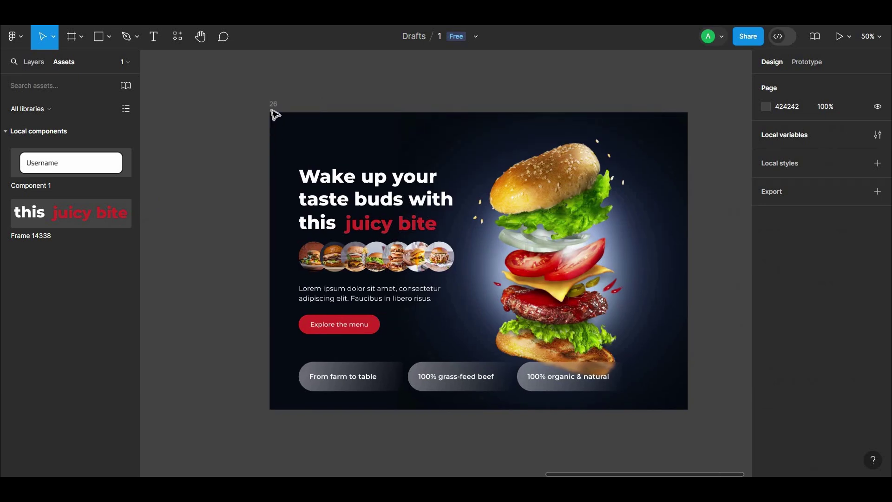
{"action": "left_click", "coordinate": [286, 105]}
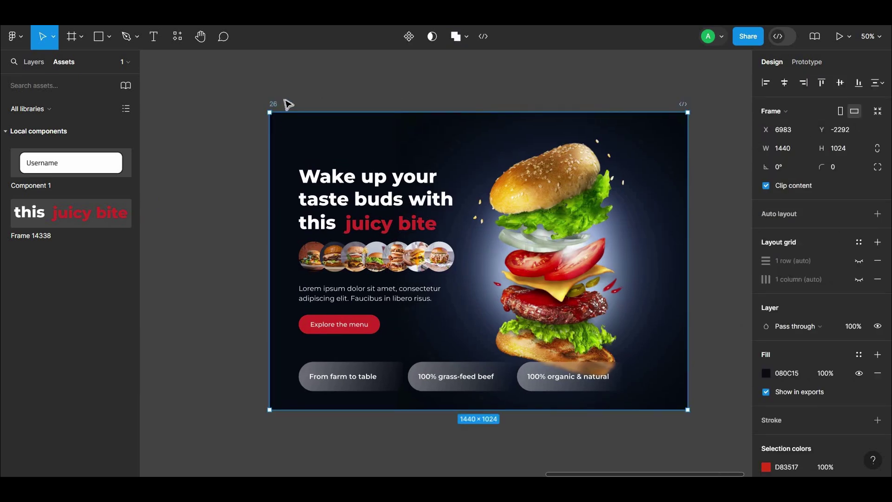
{"action": "left_click", "coordinate": [804, 62]}
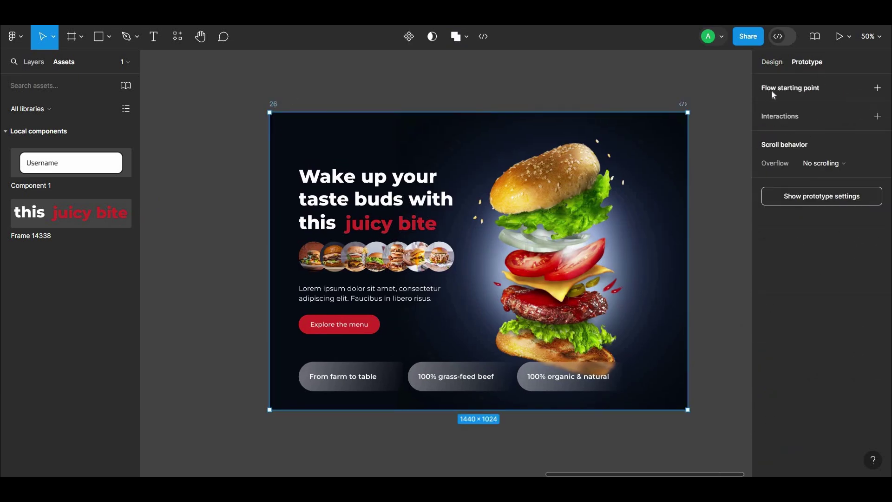
{"action": "left_click", "coordinate": [877, 88]}
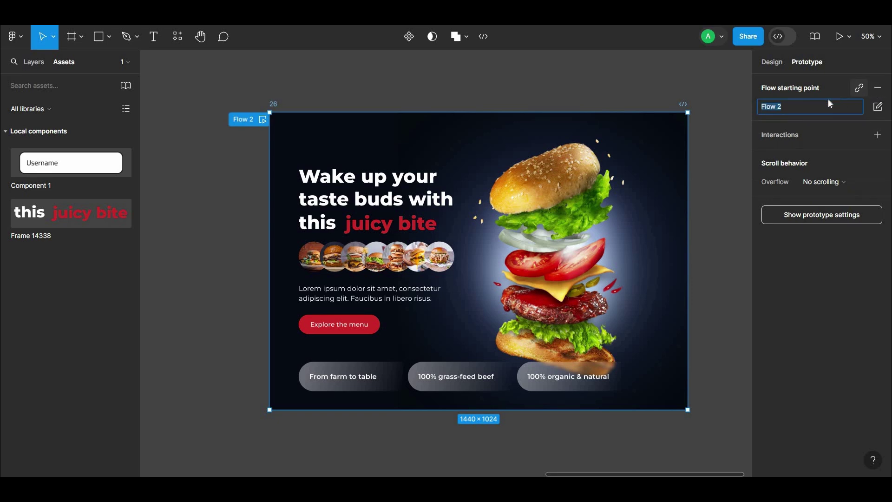
{"action": "left_click", "coordinate": [351, 111]}
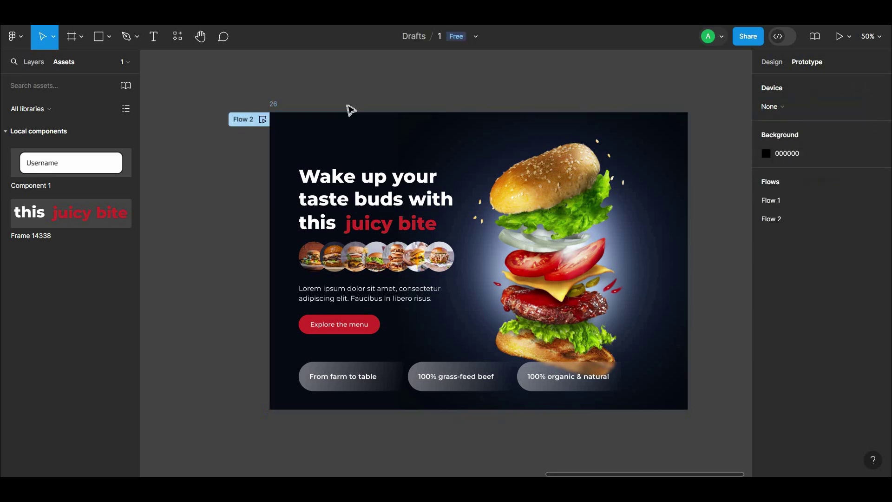
{"action": "left_click", "coordinate": [263, 120]}
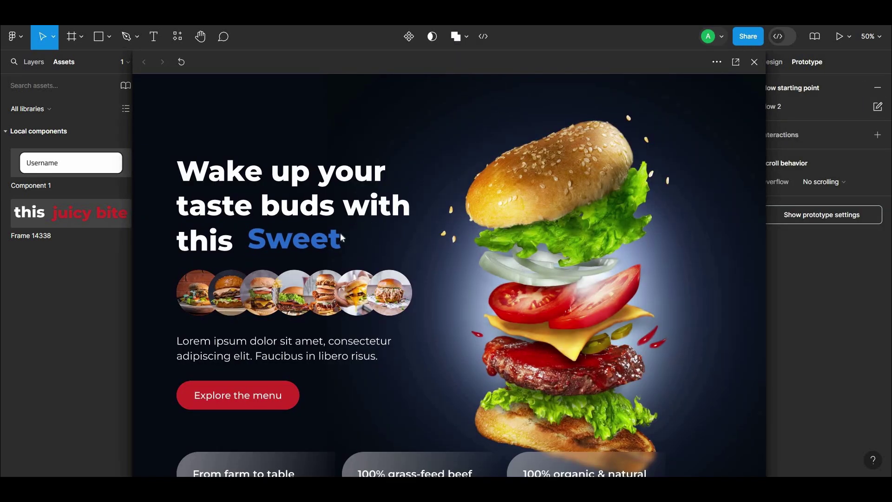